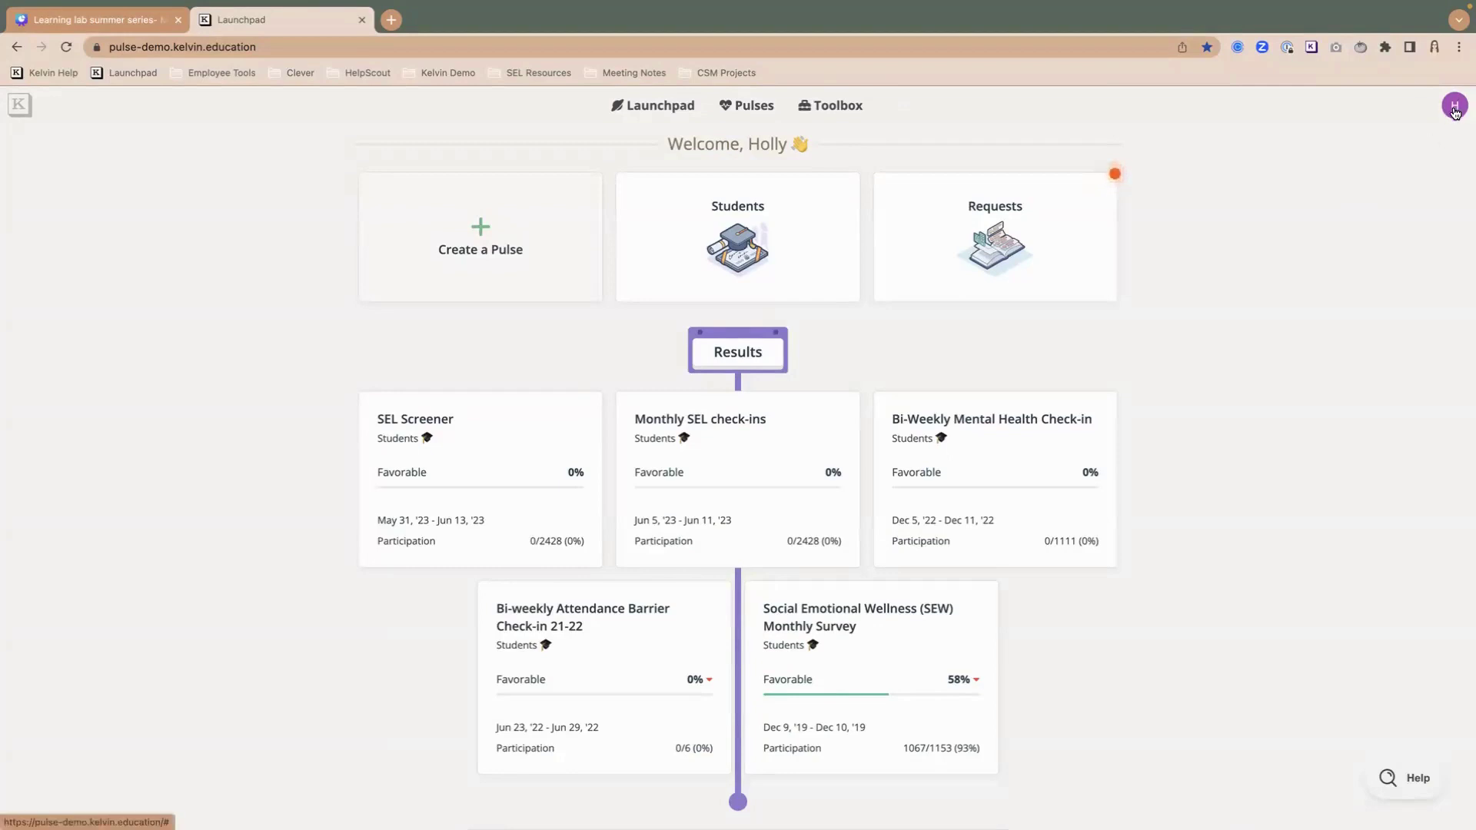
Open the users list from the organization Settings page
{"action": "left_click", "coordinate": [1453, 113]}
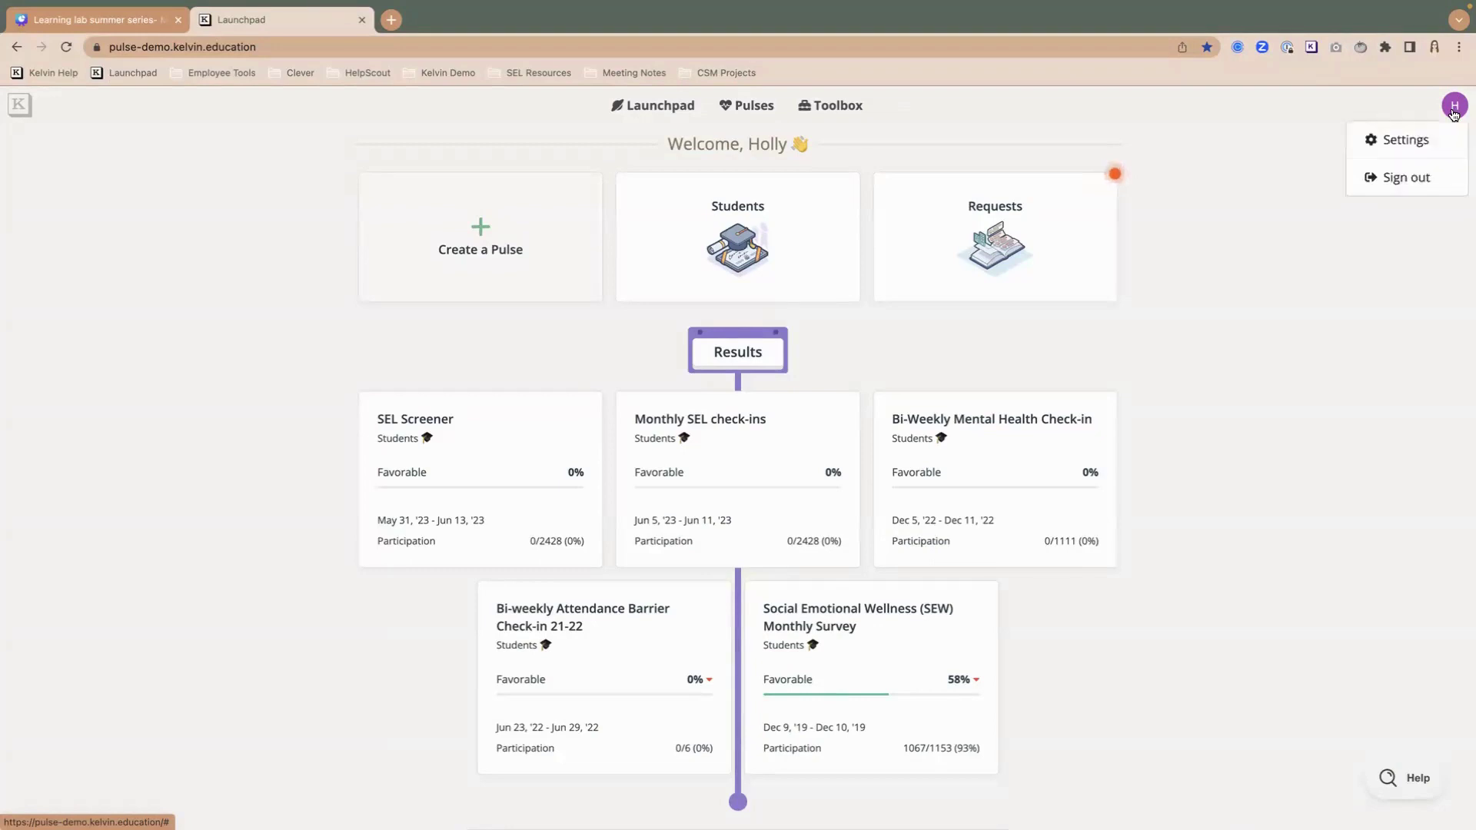
{"action": "left_click", "coordinate": [1401, 141]}
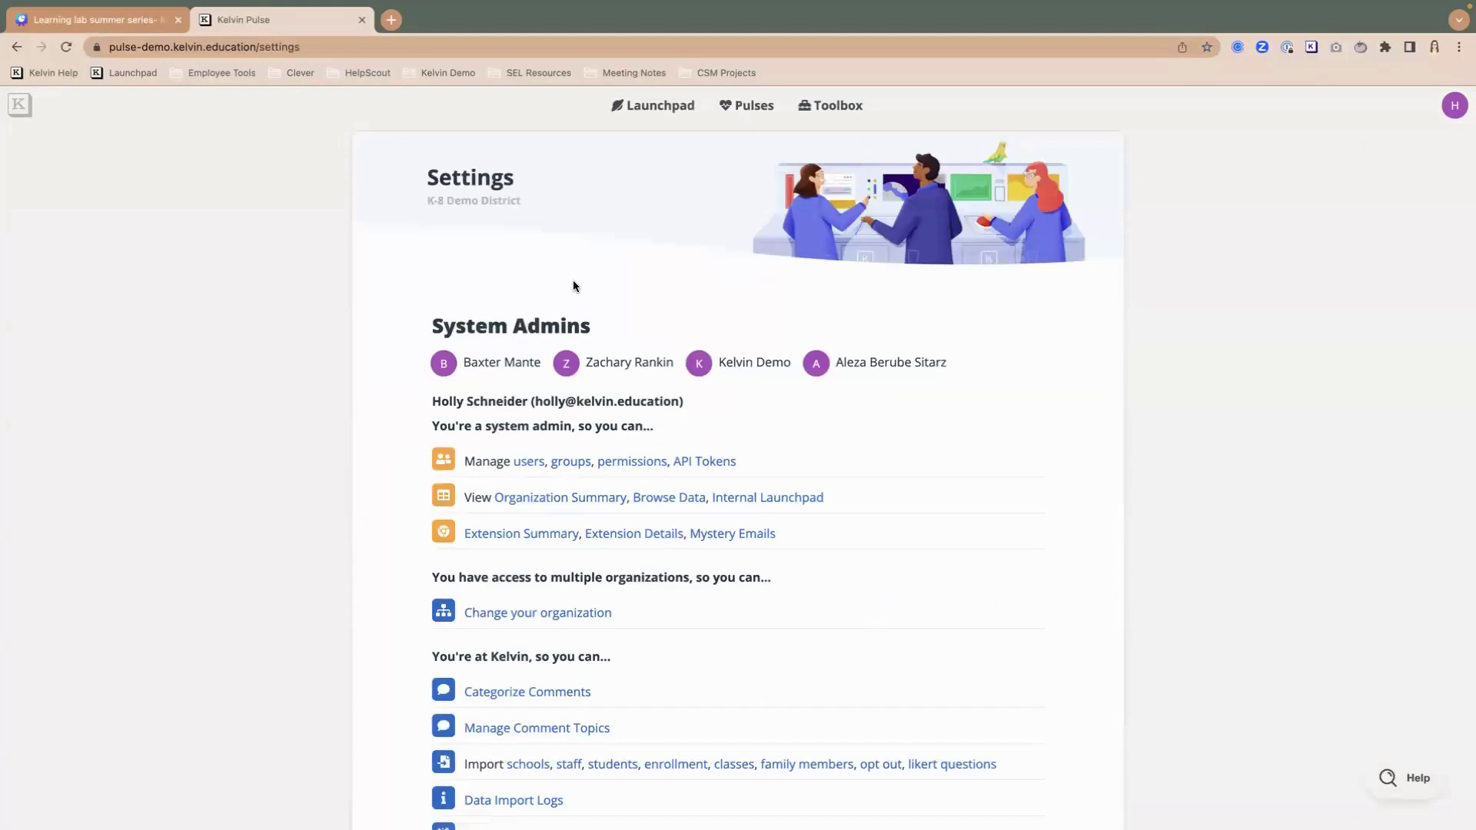
{"action": "scroll", "coordinate": [577, 284], "scroll_direction": "down", "scroll_amount": 1}
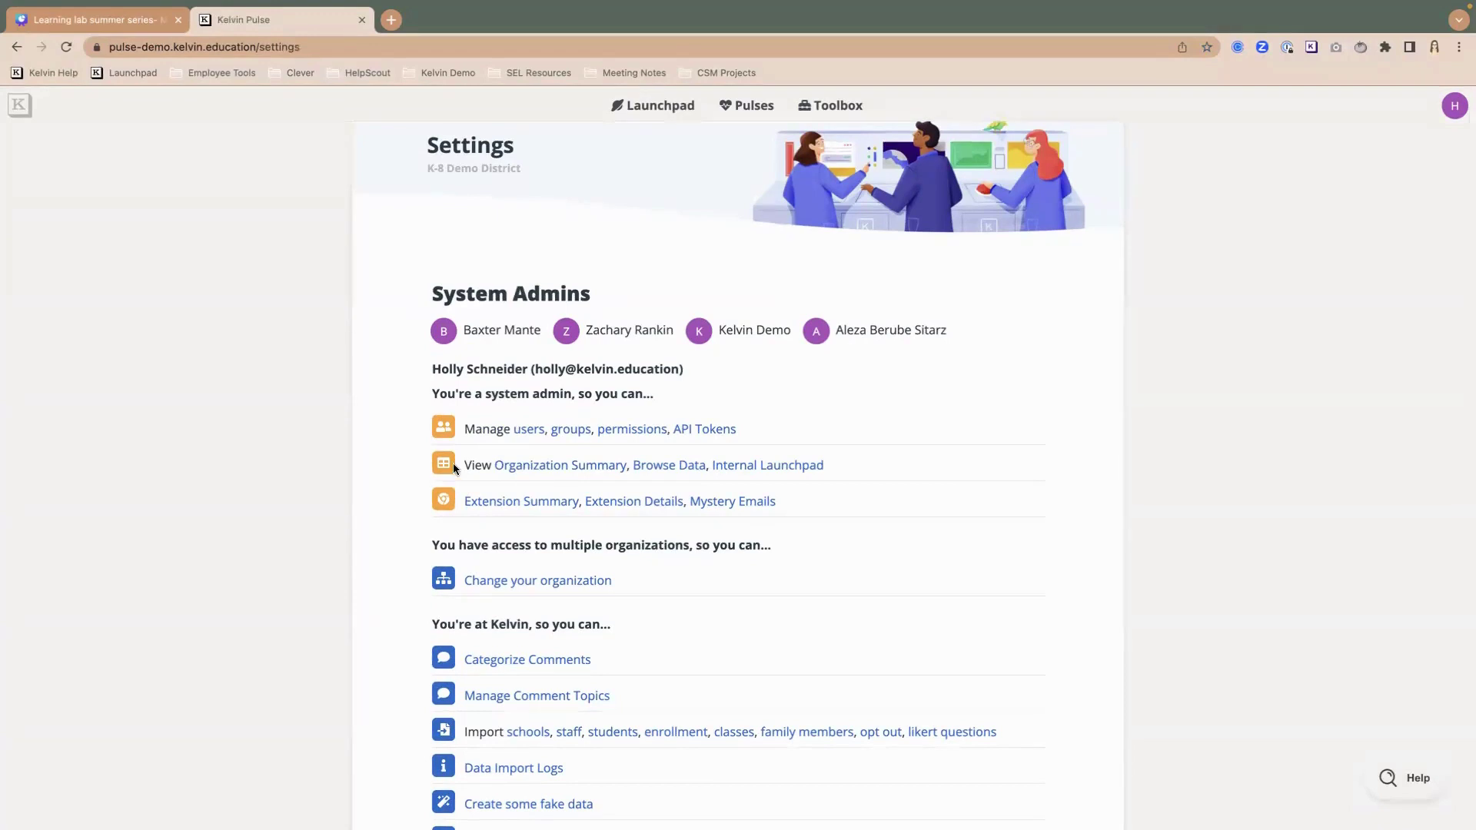
{"action": "left_click", "coordinate": [528, 435]}
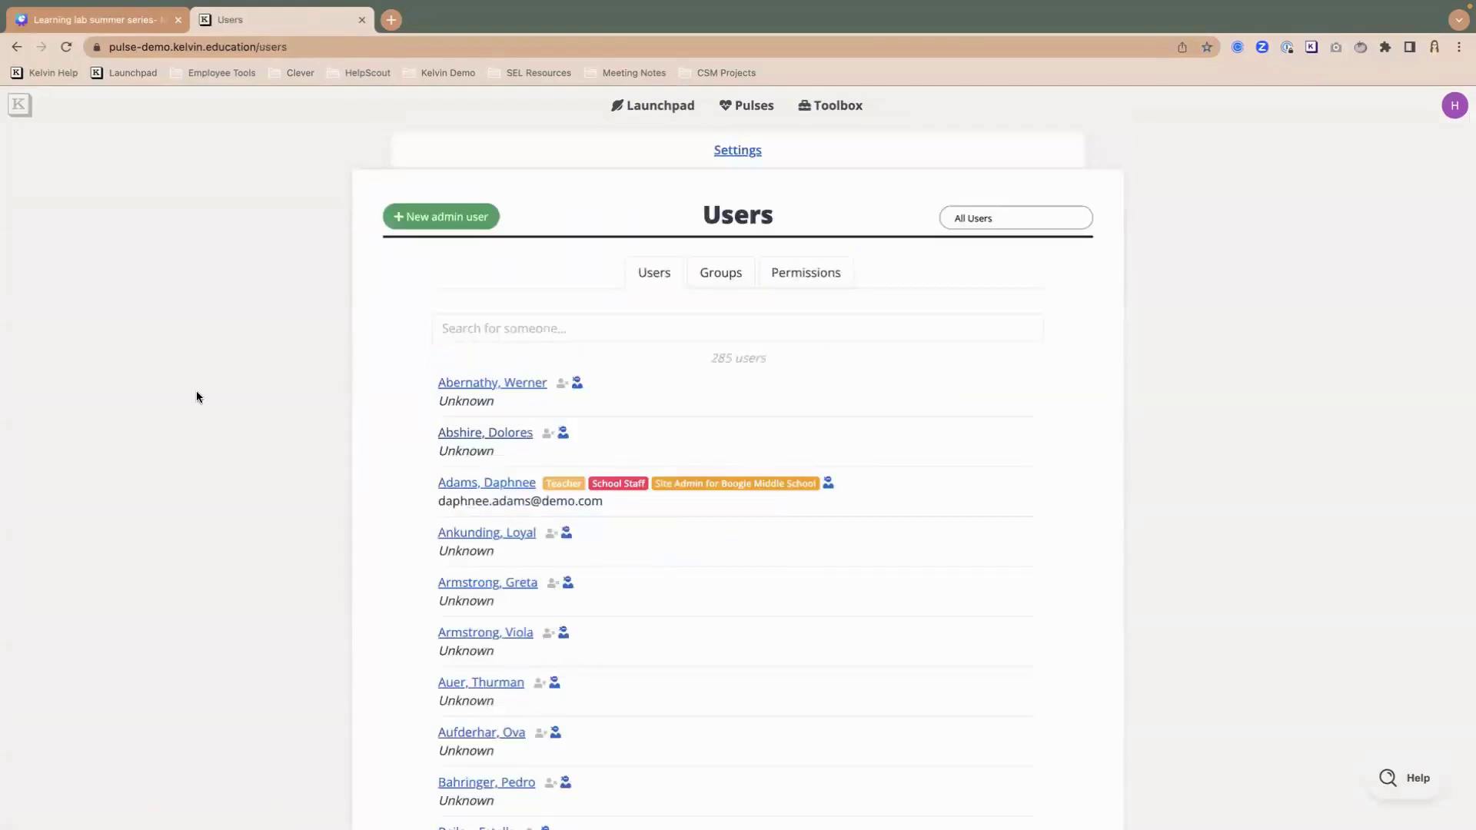
Search users for the staff member's e-mail, which returns 0 users
{"action": "left_click", "coordinate": [482, 332]}
{"action": "type", "text": "MShelley@demo.com"}
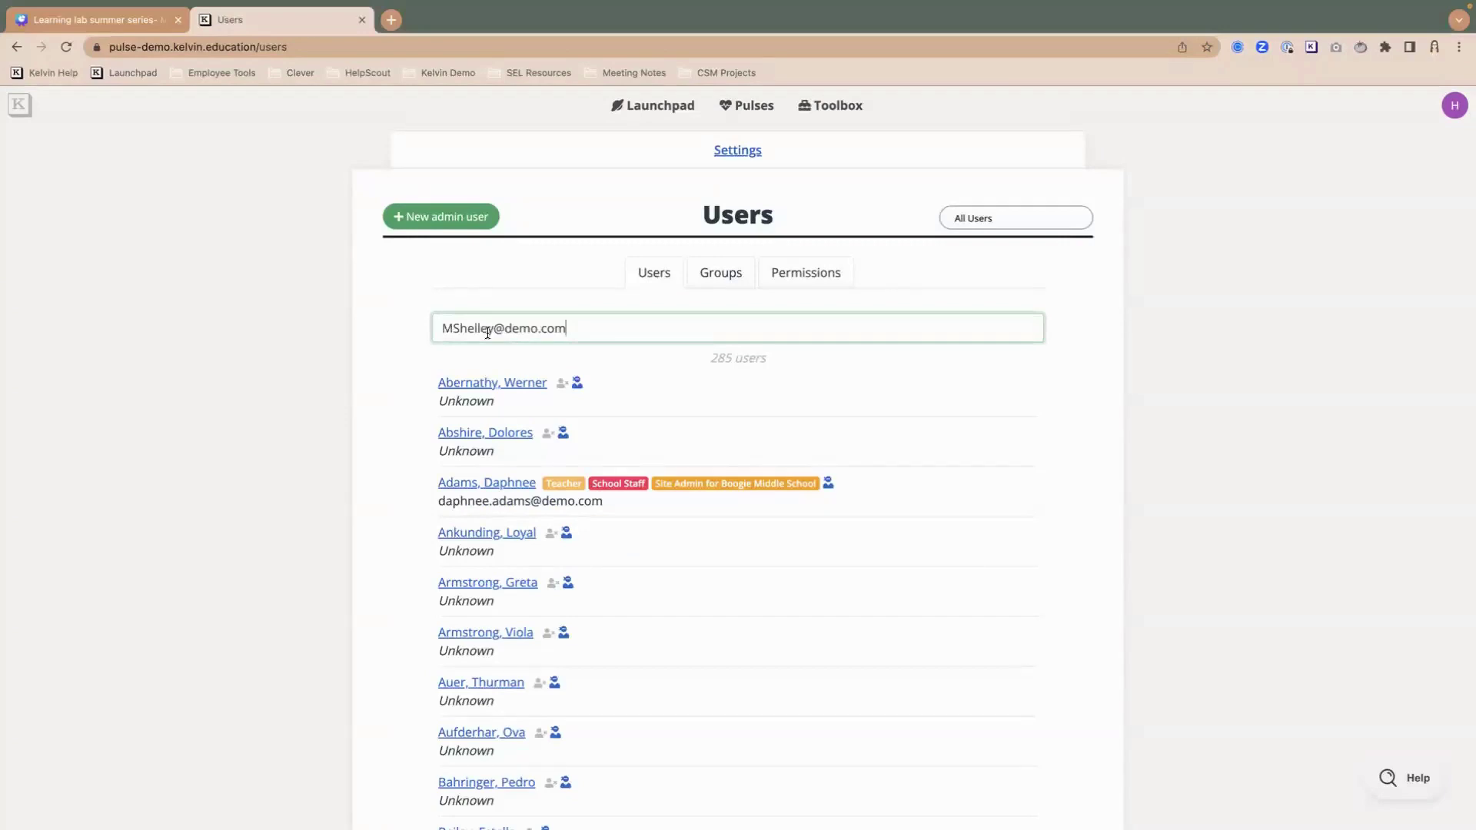
{"action": "key", "text": "Return"}
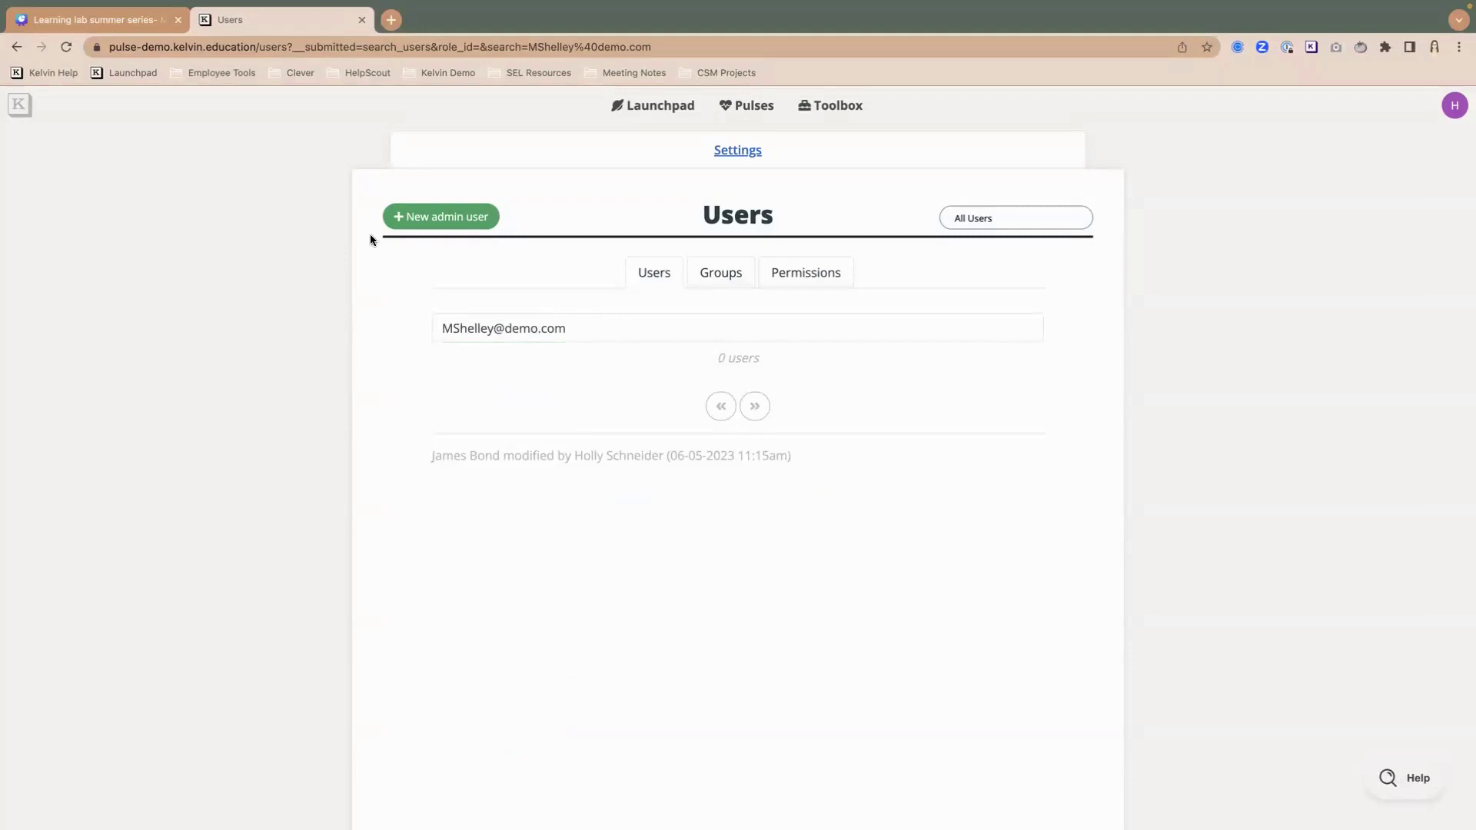
Start a new admin user with the staff member's e-mail, first name, last name and title Counselor
{"action": "left_click", "coordinate": [435, 222]}
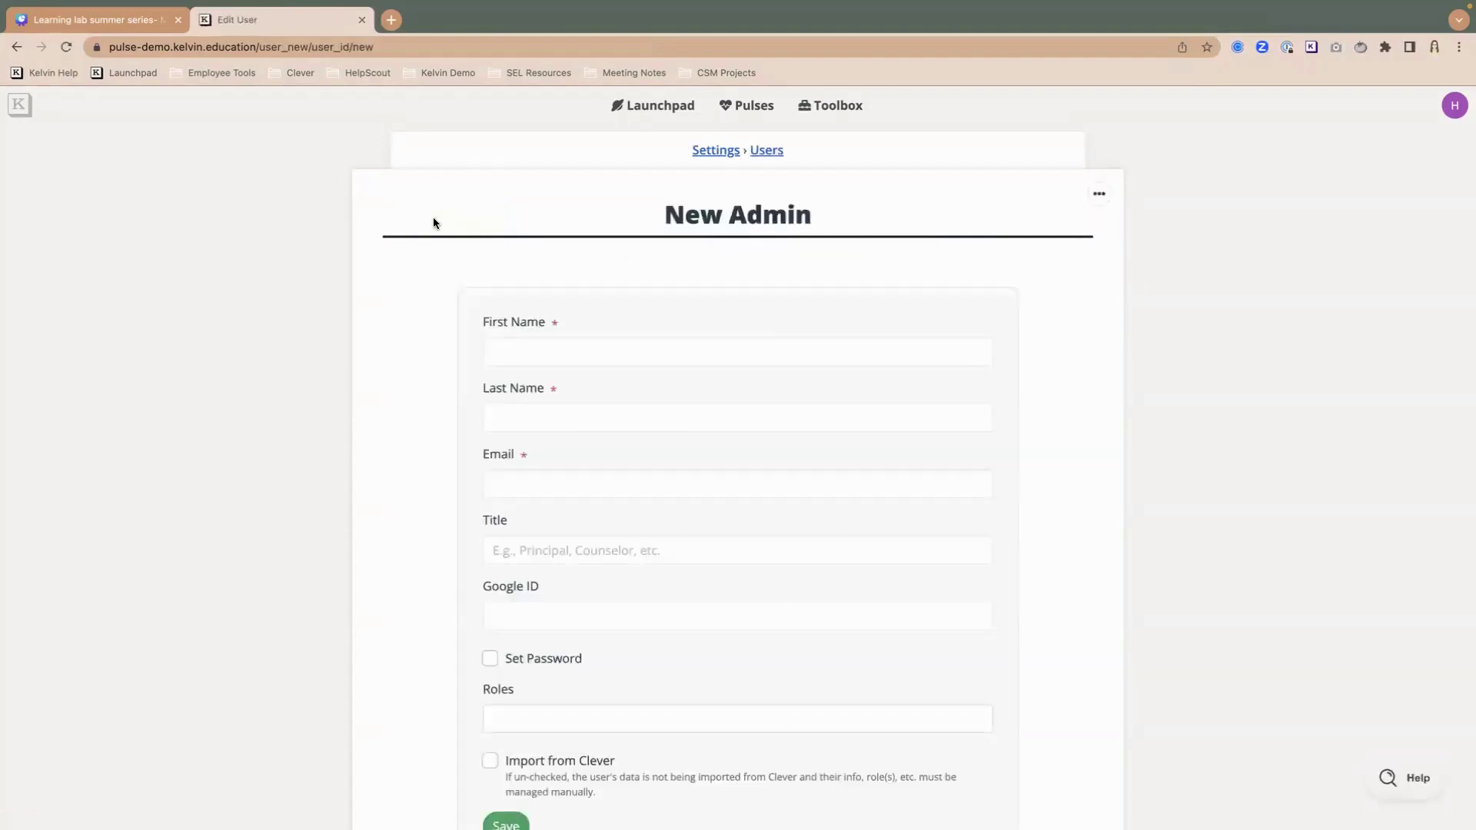
{"action": "left_click", "coordinate": [523, 486]}
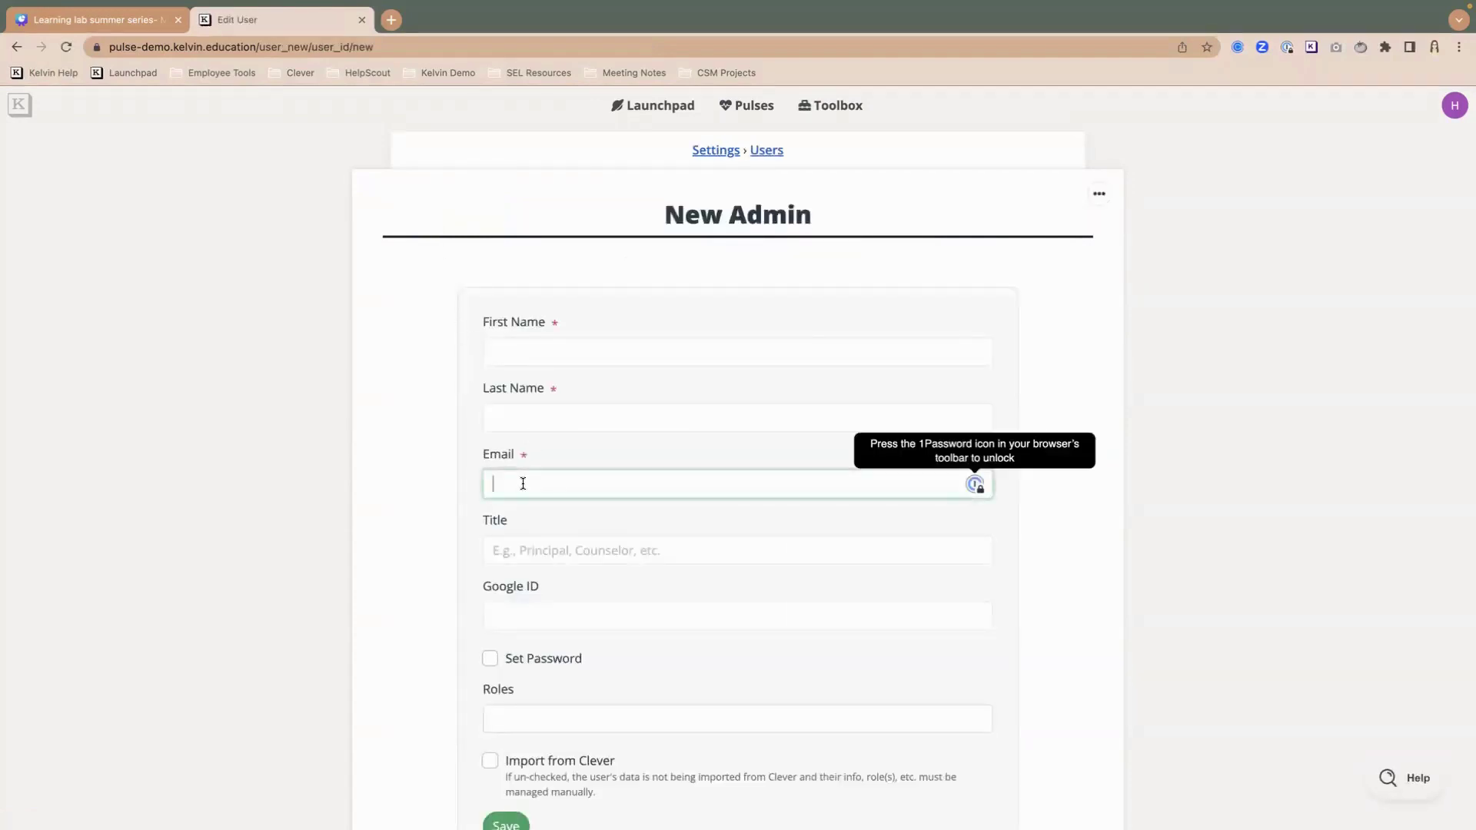
{"action": "type", "text": "MShelley@demo.com"}
{"action": "left_click", "coordinate": [503, 353]}
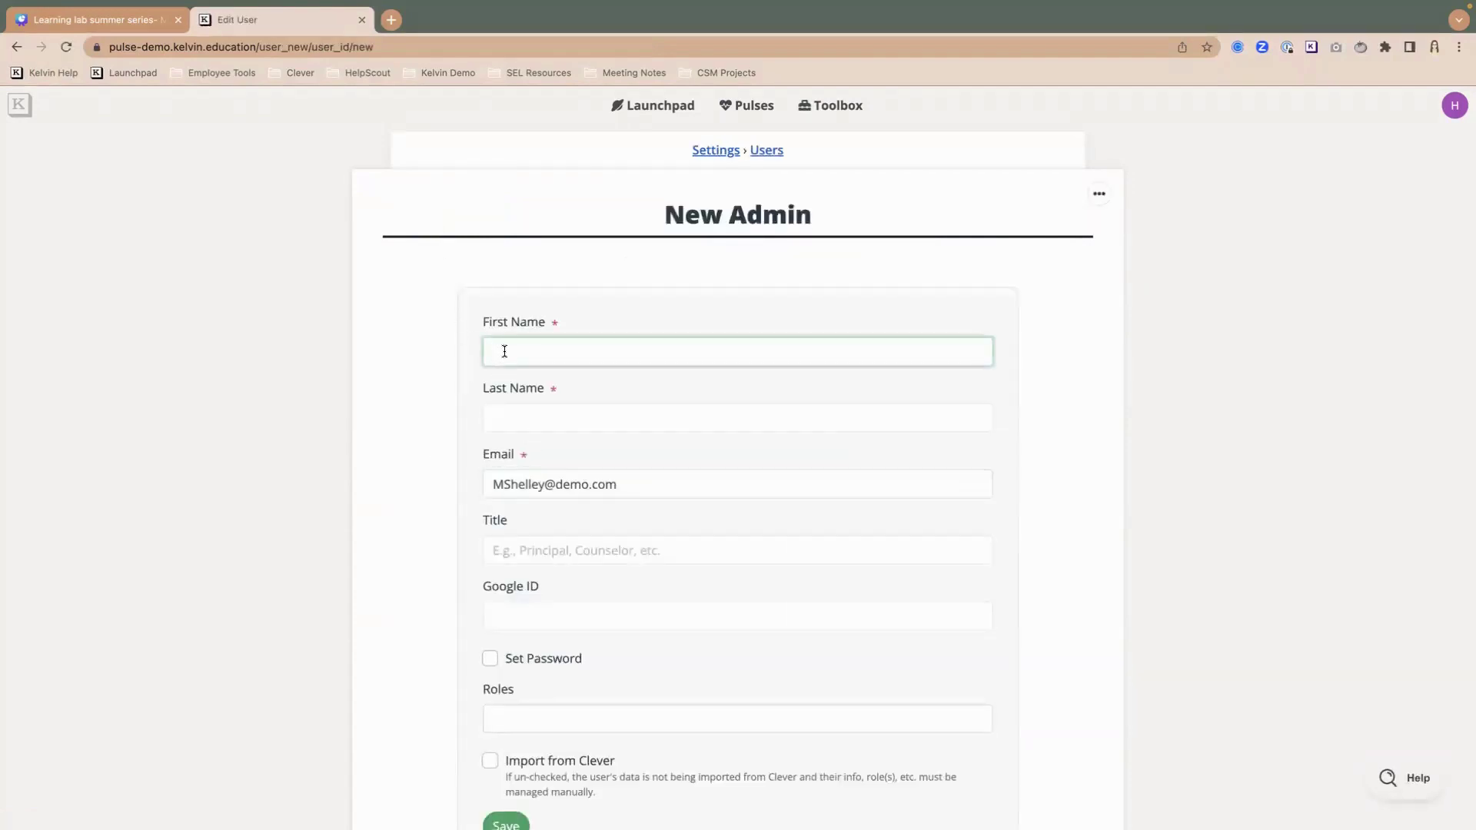
{"action": "type", "text": "Mary"}
{"action": "key", "text": "Tab"}
{"action": "type", "text": "Shelley"}
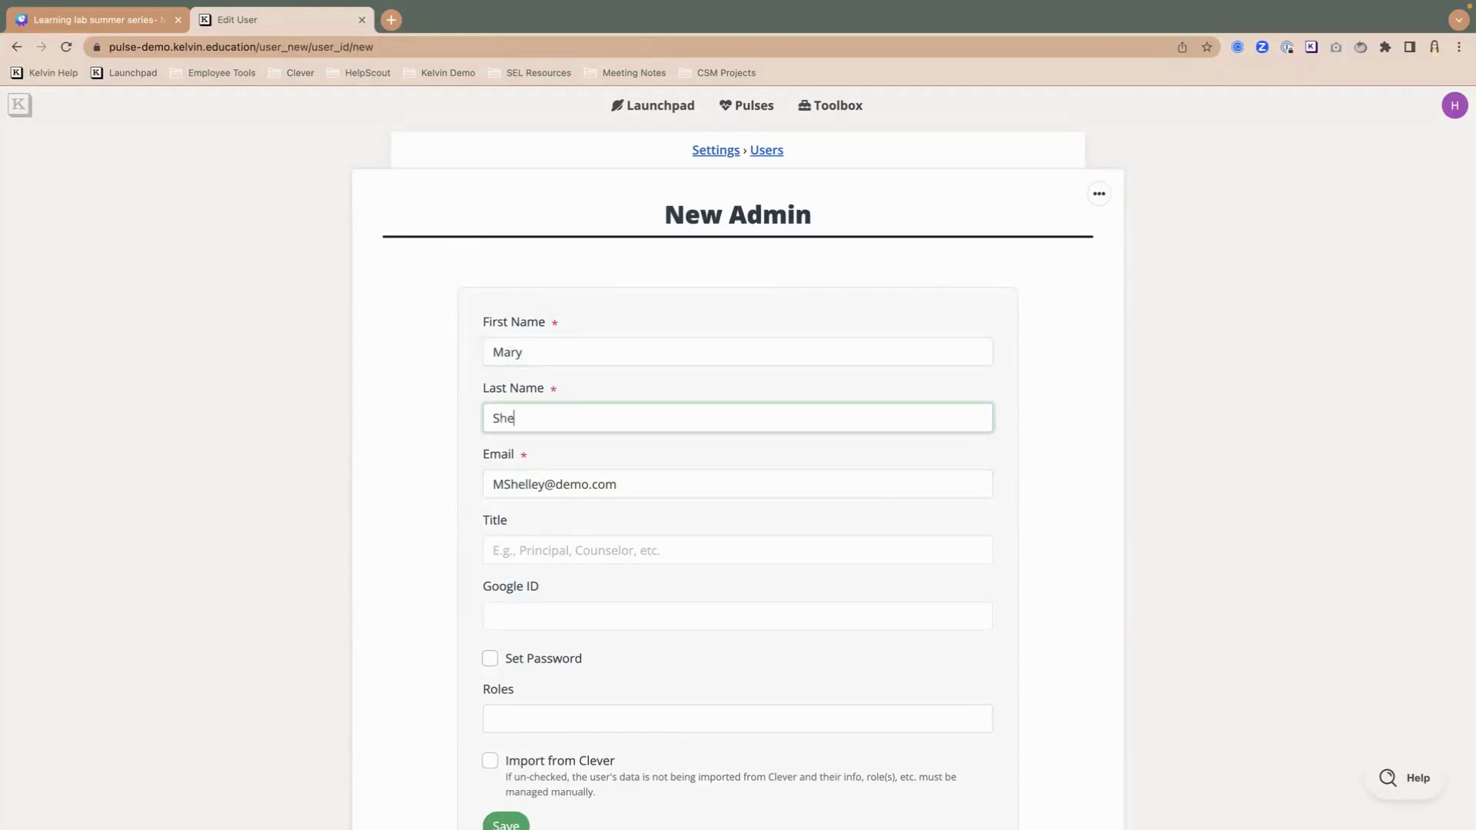
{"action": "left_click", "coordinate": [544, 553]}
{"action": "type", "text": "Counselor"}
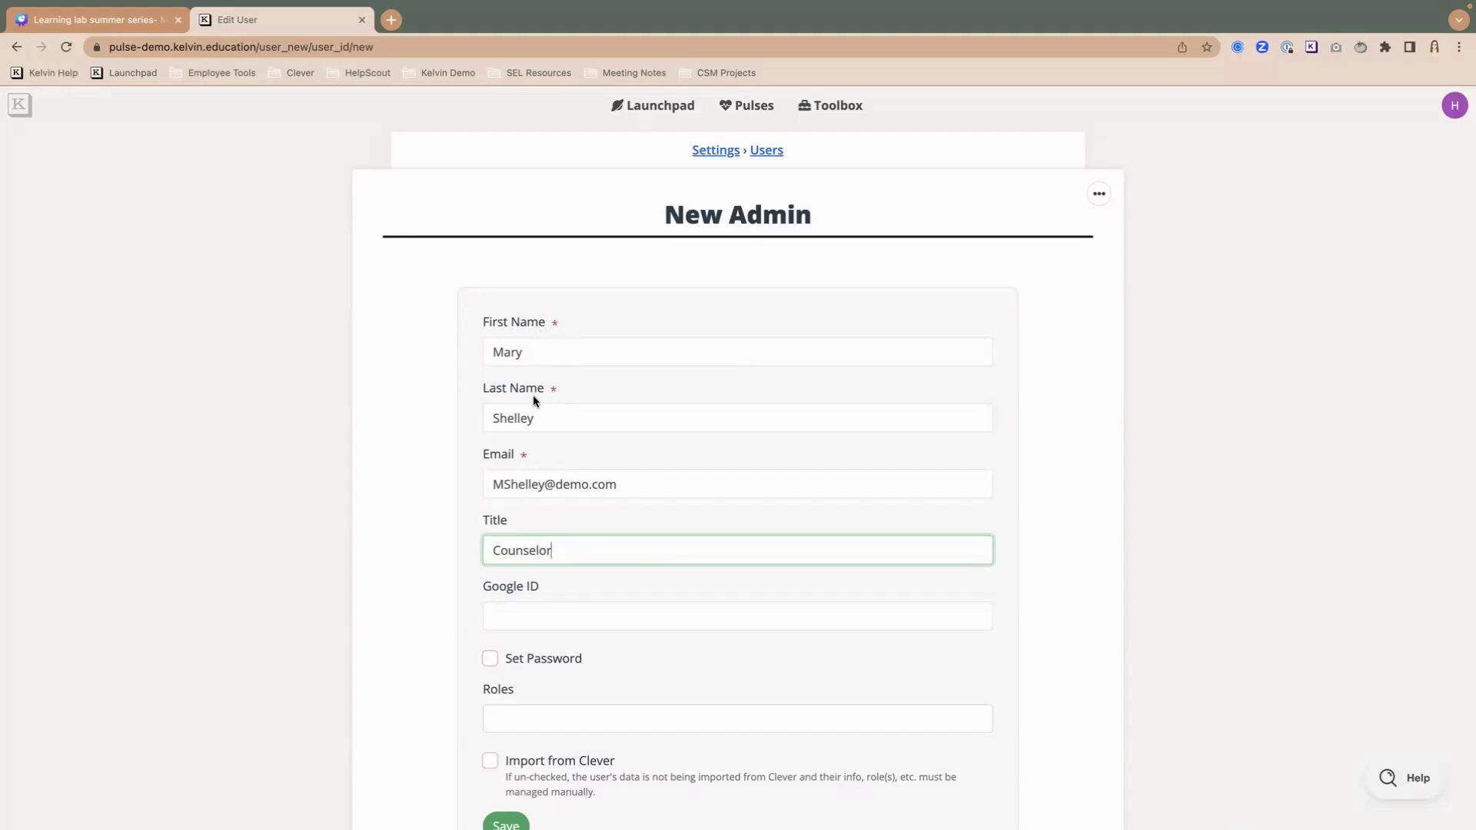
{"action": "scroll", "coordinate": [509, 463], "scroll_direction": "down", "scroll_amount": 2}
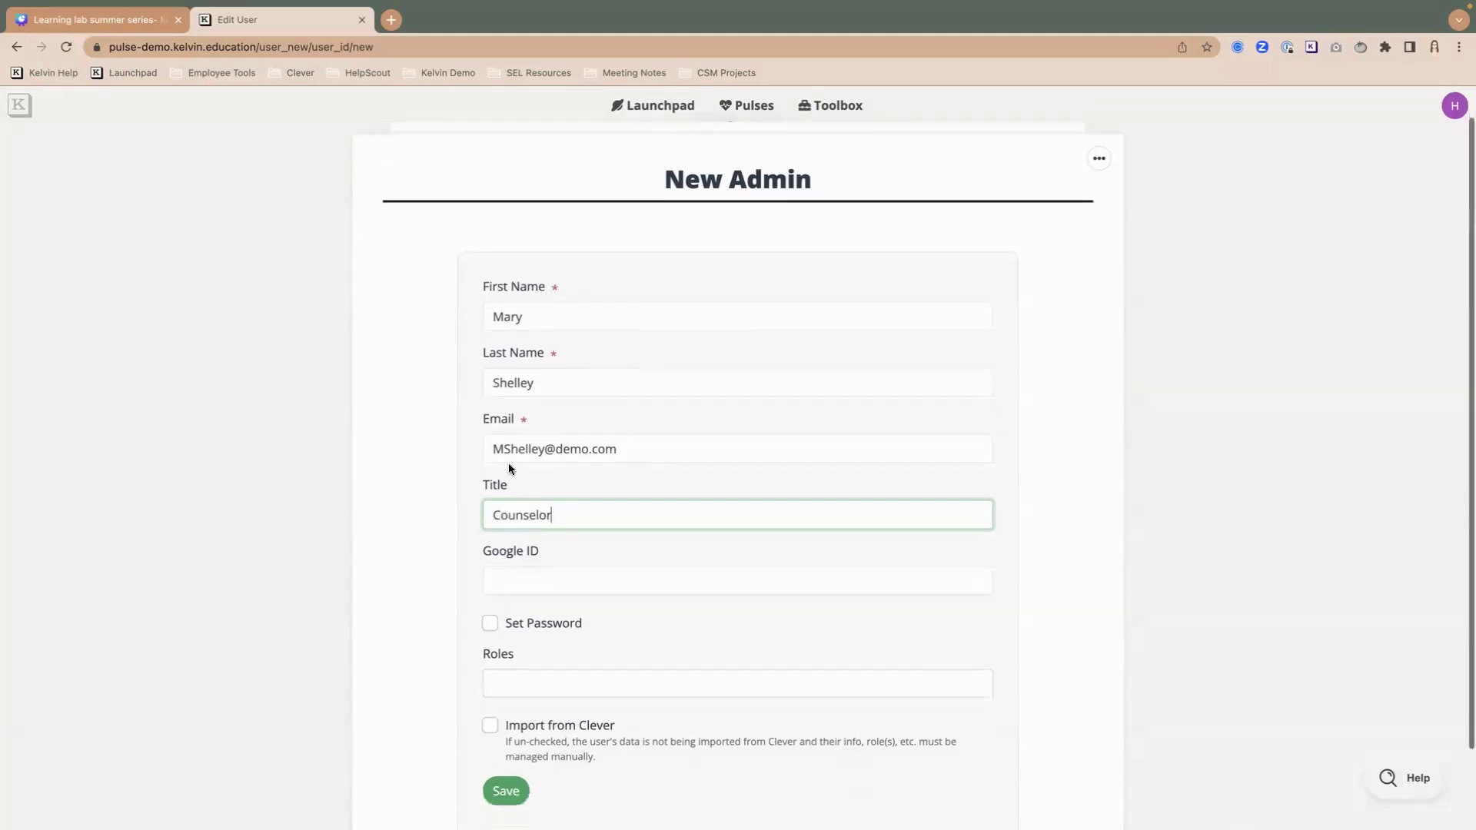
{"action": "scroll", "coordinate": [564, 504], "scroll_direction": "down", "scroll_amount": 2}
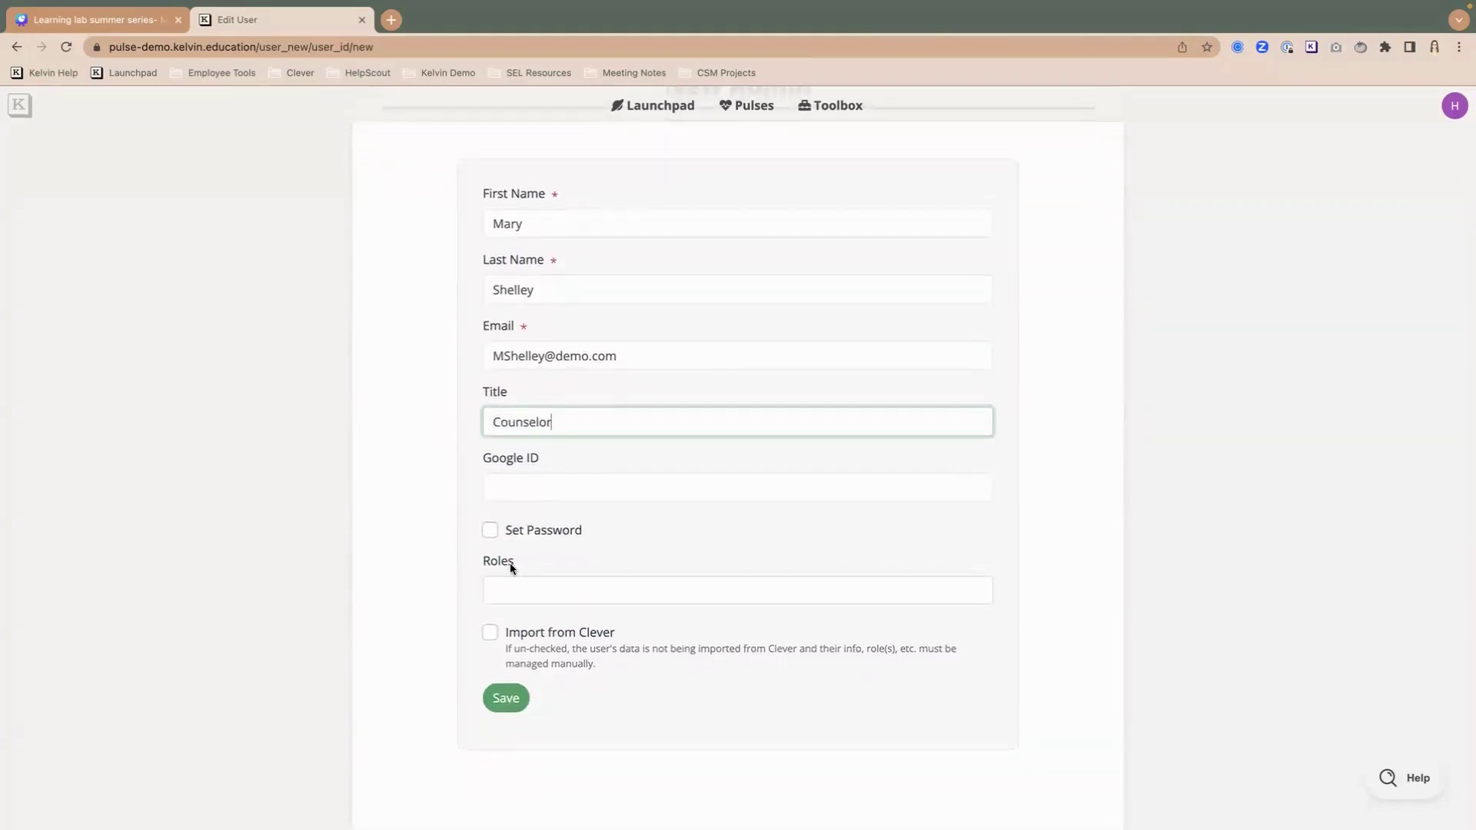
Browse the Roles dropdown's System Admin, District Admin and per-school School Staff options
{"action": "left_click", "coordinate": [554, 596]}
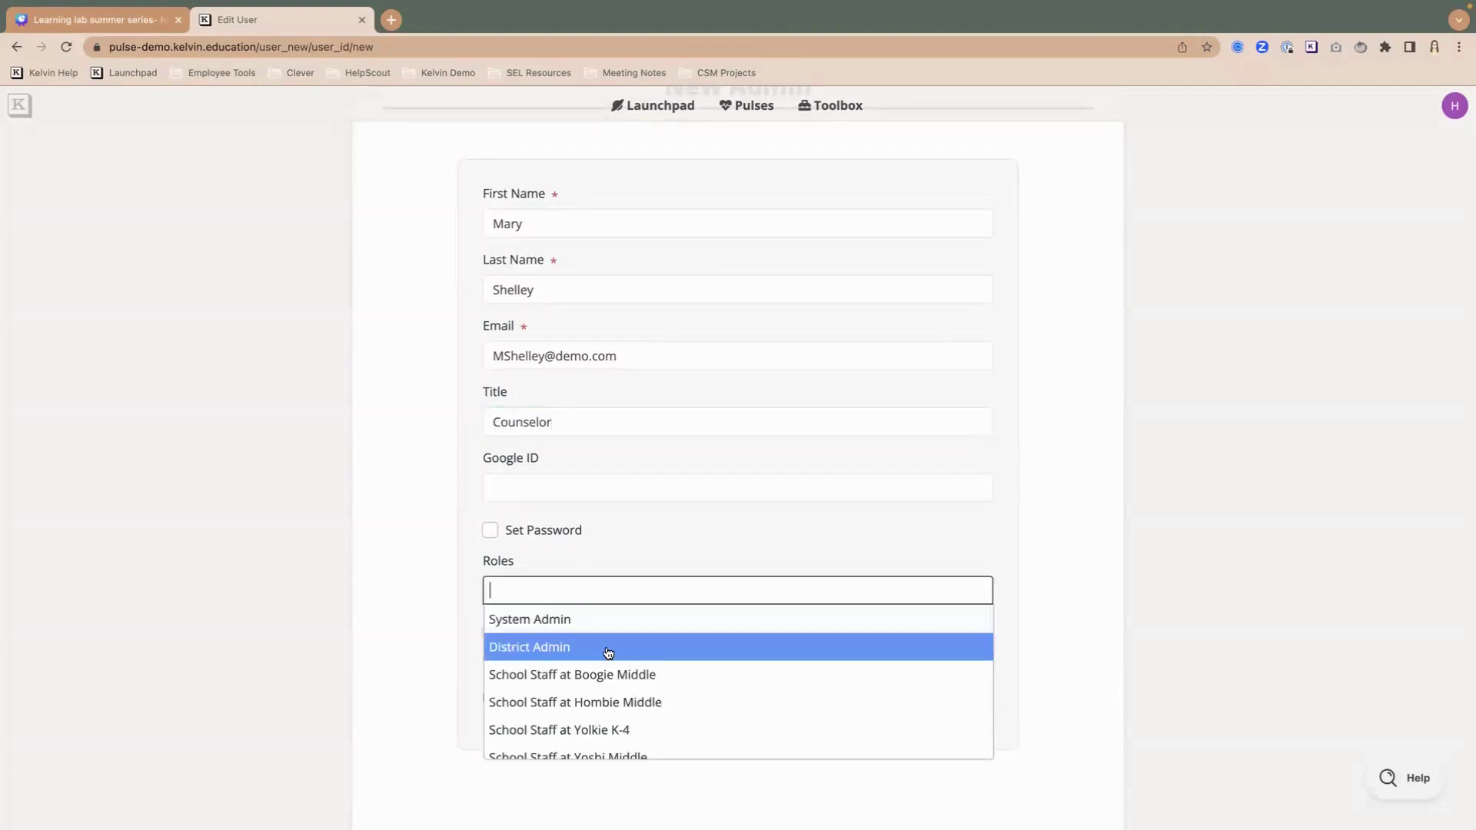
{"action": "scroll", "coordinate": [605, 653], "scroll_direction": "down", "scroll_amount": 1}
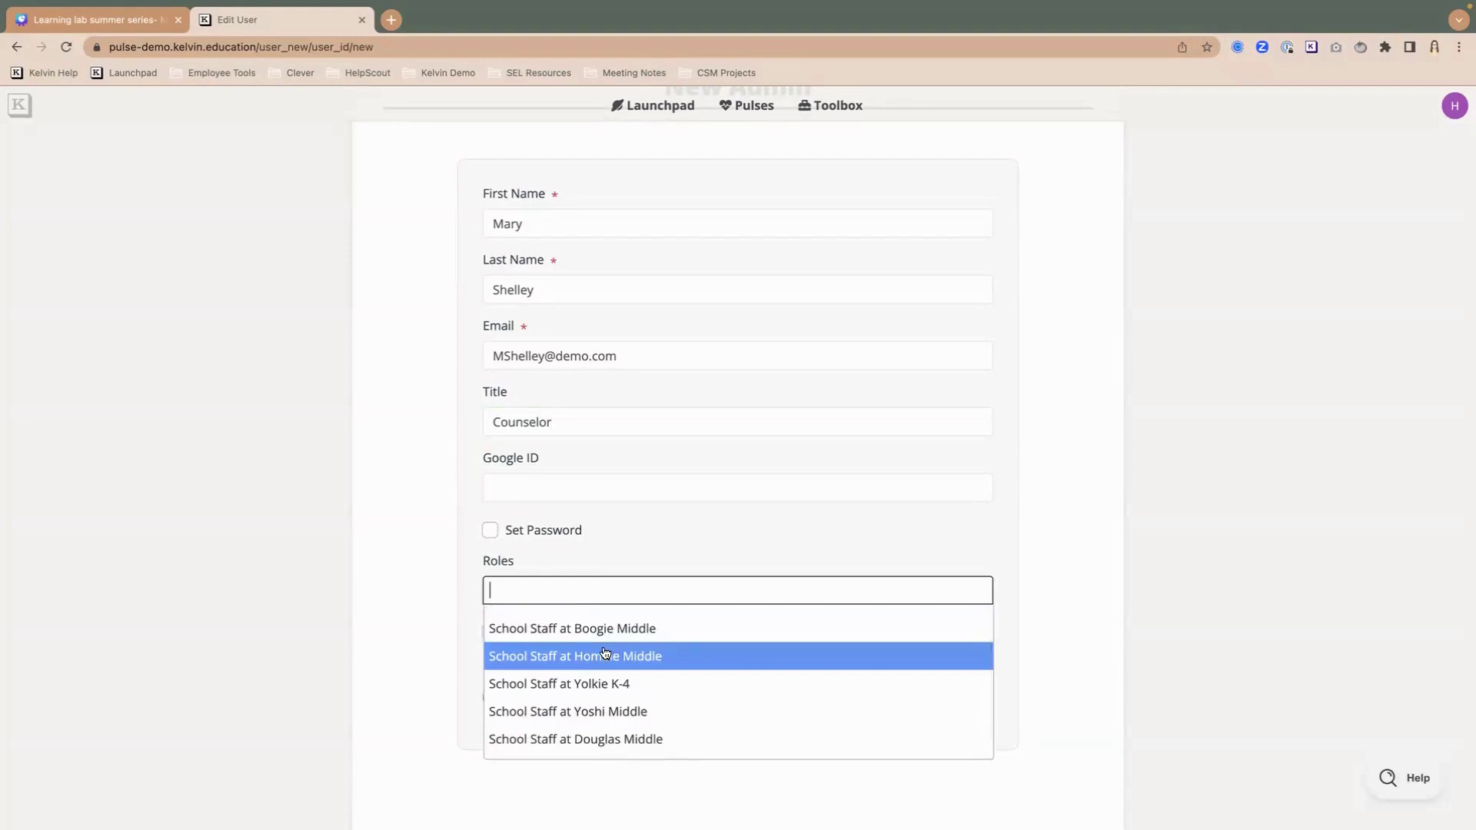
{"action": "scroll", "coordinate": [600, 652], "scroll_direction": "up", "scroll_amount": 1}
{"action": "scroll", "coordinate": [600, 652], "scroll_direction": "up", "scroll_amount": 1}
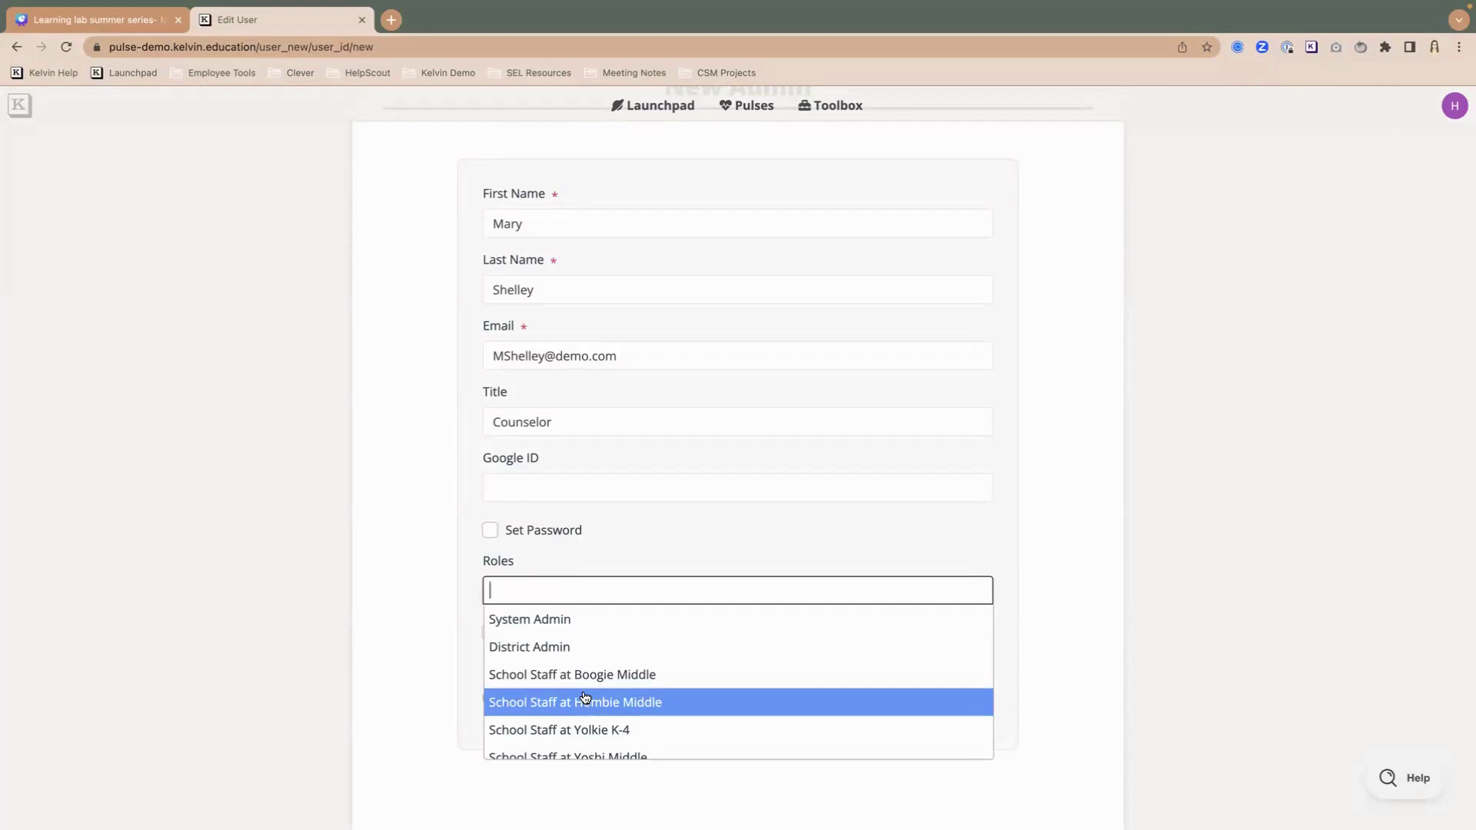
{"action": "scroll", "coordinate": [585, 698], "scroll_direction": "down", "scroll_amount": 2}
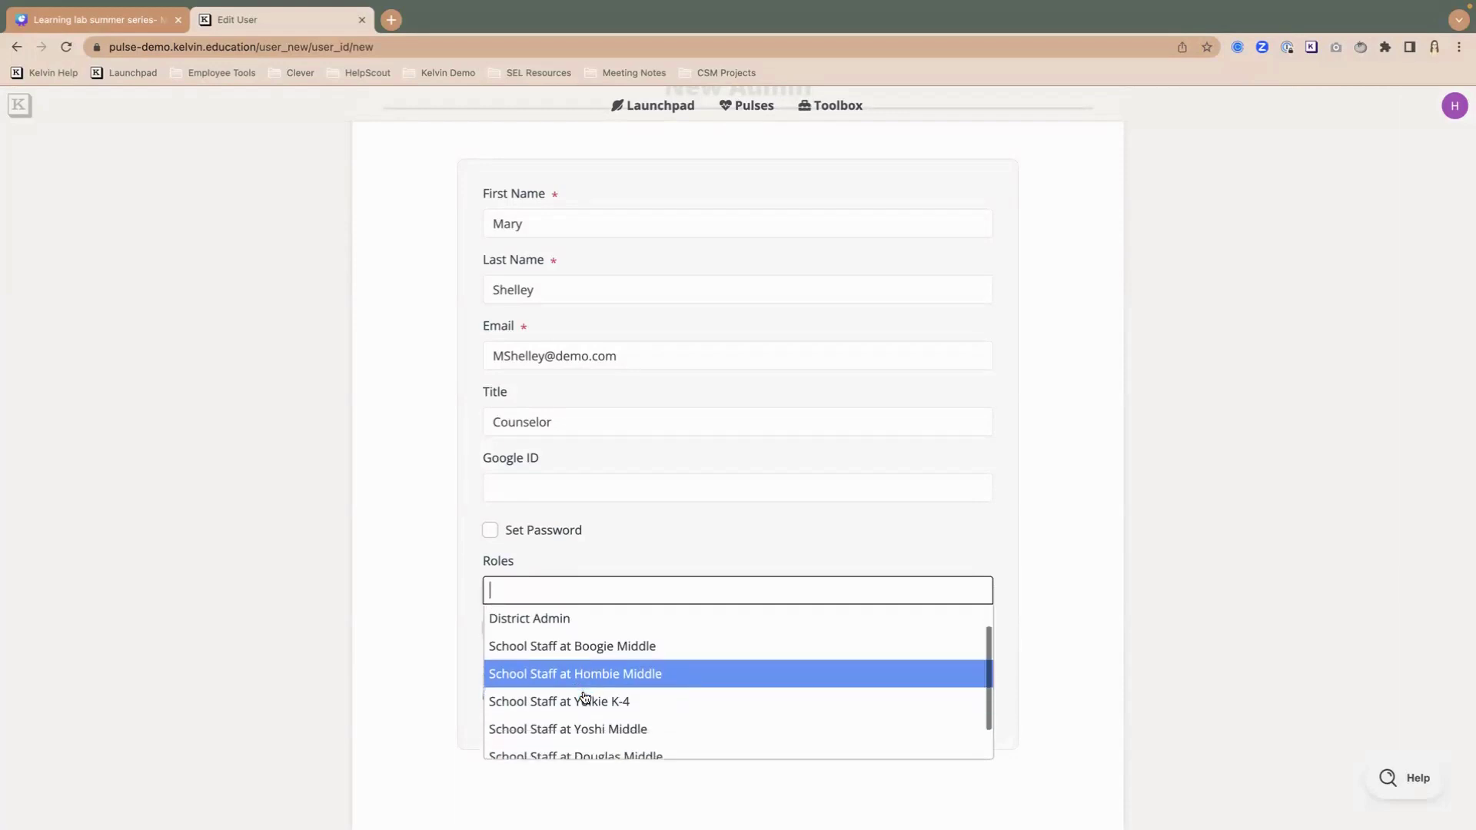
{"action": "scroll", "coordinate": [585, 697], "scroll_direction": "down", "scroll_amount": 2}
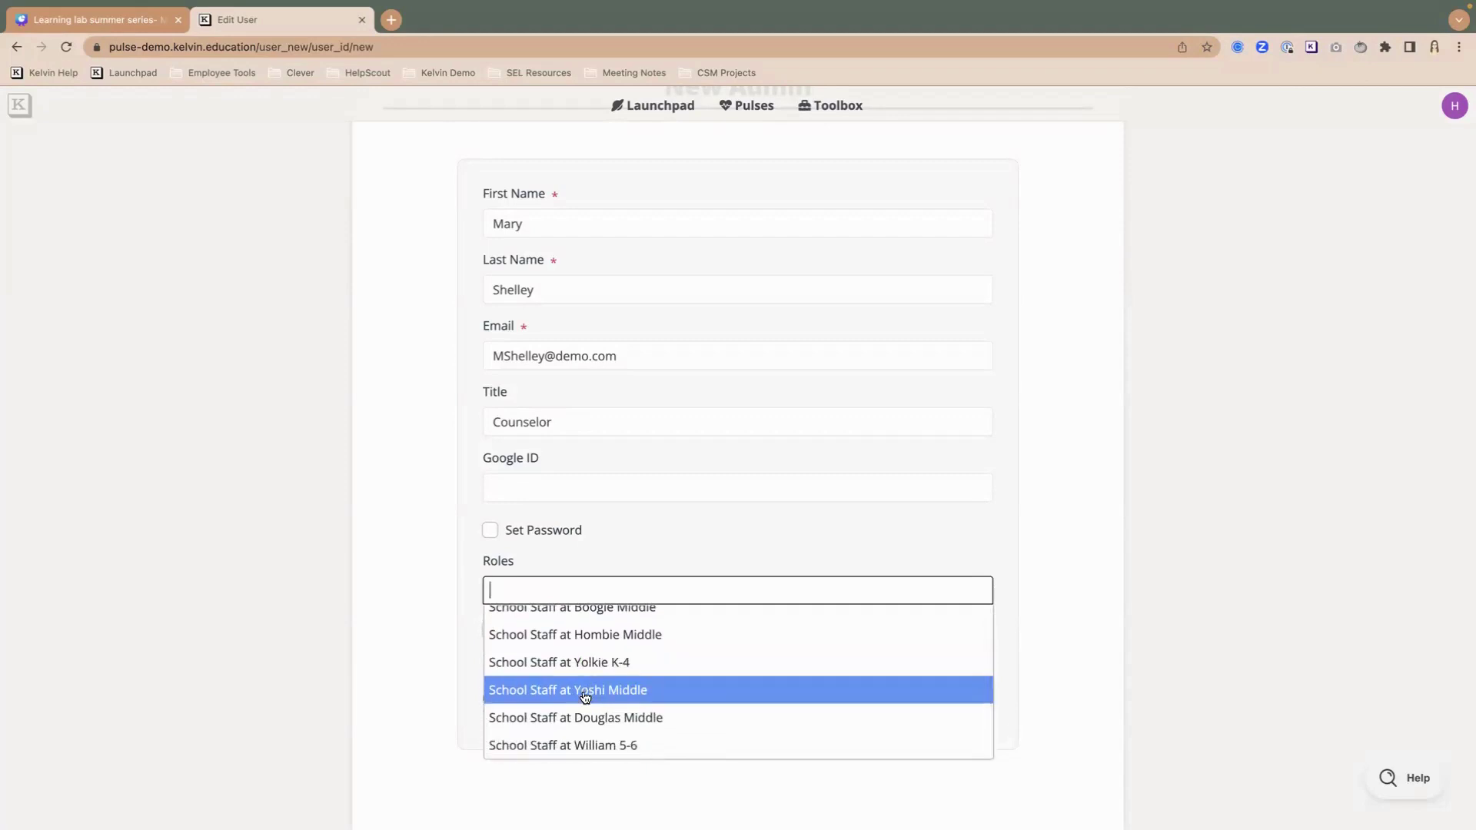
Add School Staff roles for Douglas Middle, Yoshi Middle and William 5-6, then save the account
{"action": "left_click", "coordinate": [618, 721]}
{"action": "left_click", "coordinate": [428, 669]}
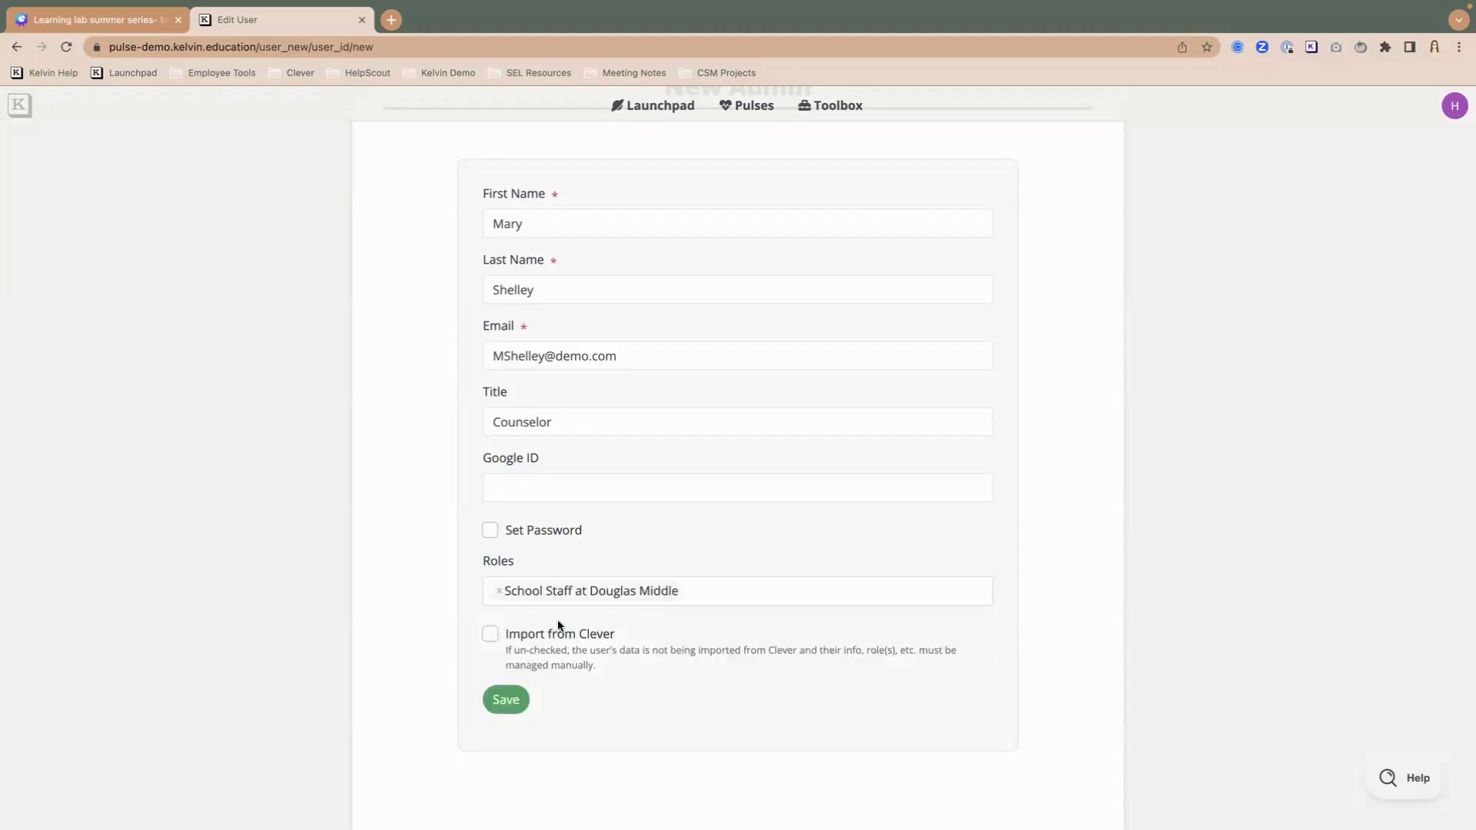
{"action": "left_click", "coordinate": [713, 596]}
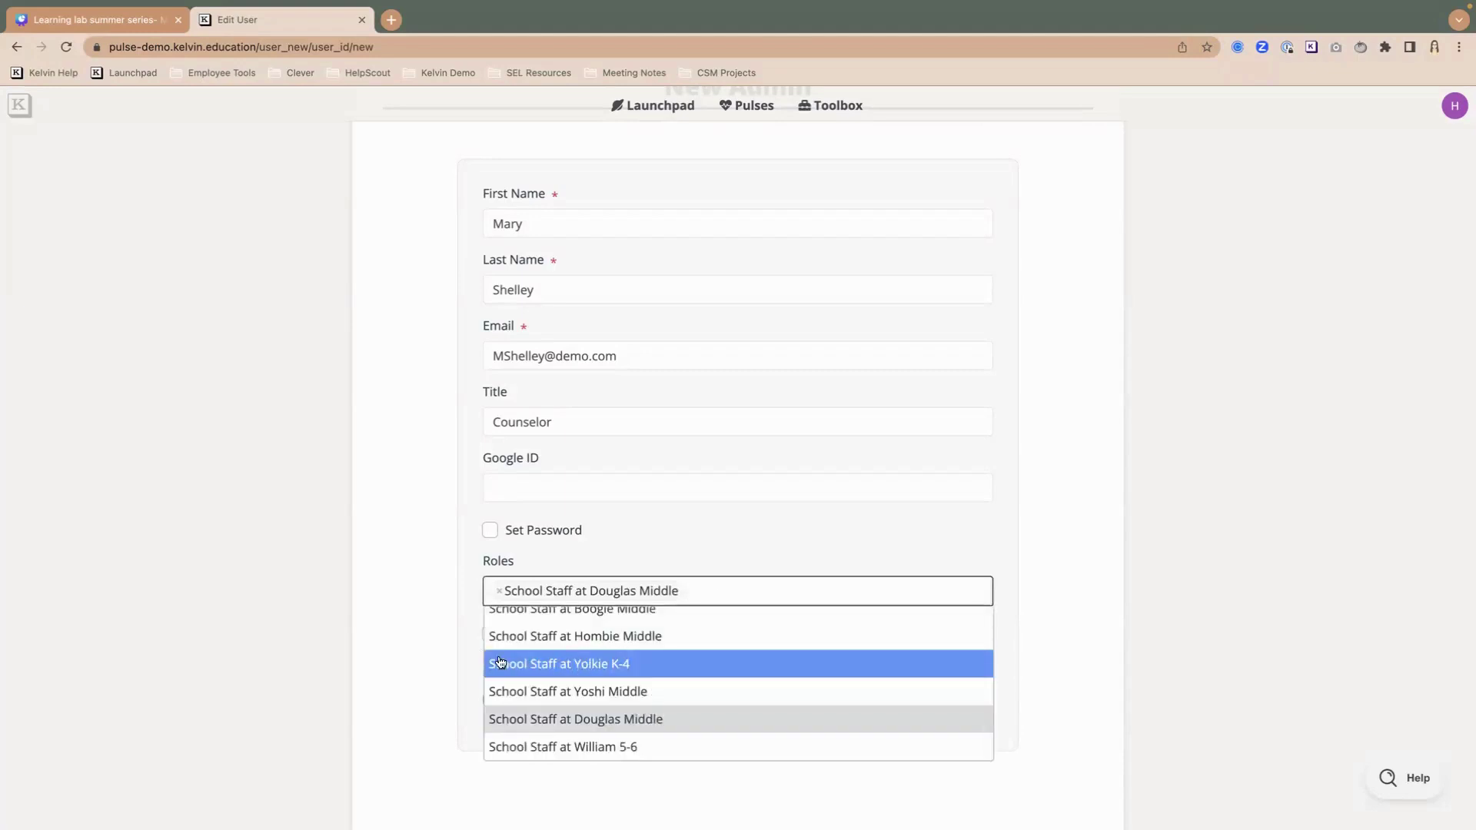
{"action": "left_click", "coordinate": [537, 692]}
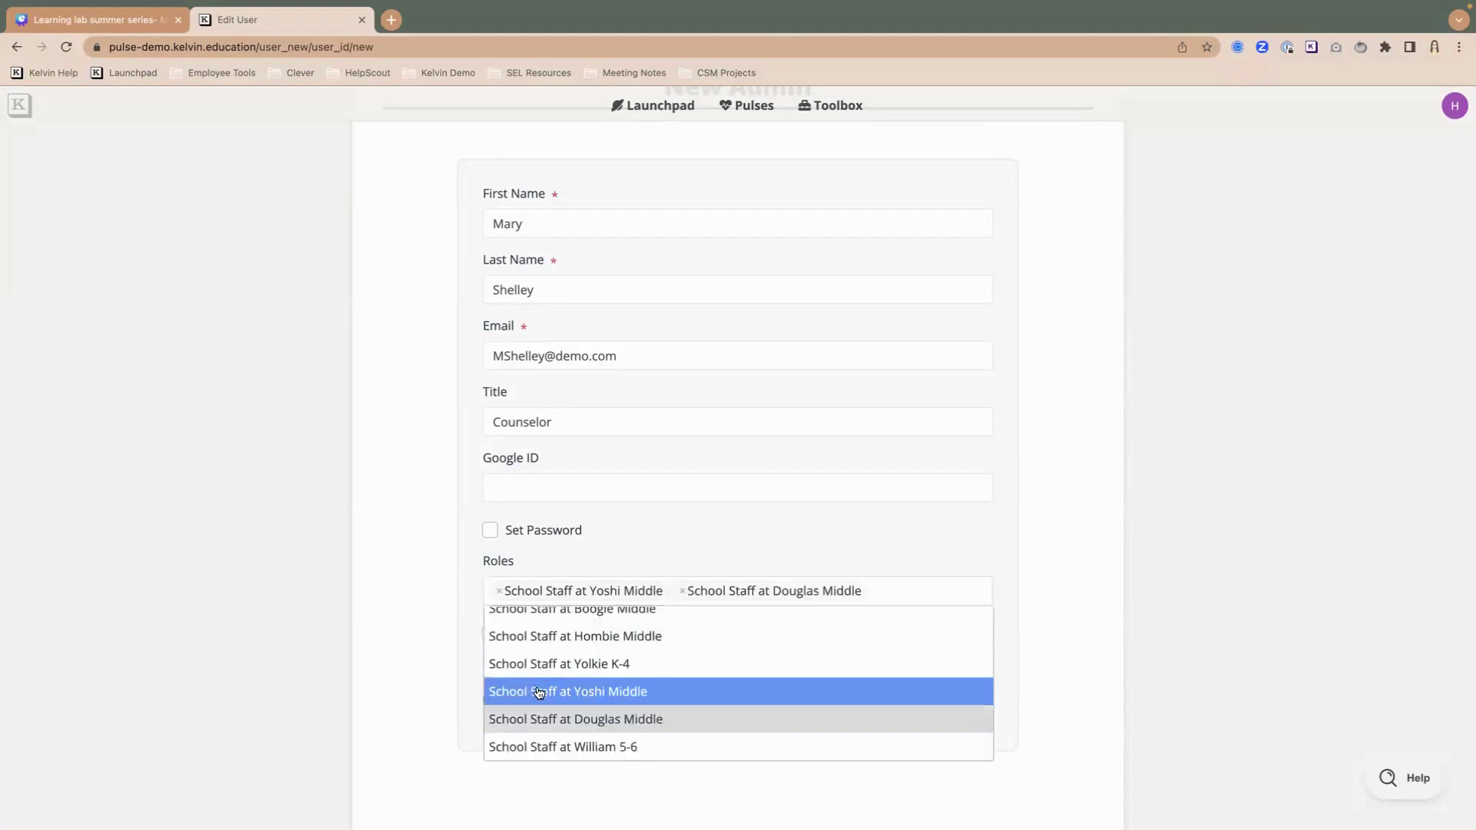
{"action": "left_click", "coordinate": [582, 748]}
{"action": "left_click", "coordinate": [460, 670]}
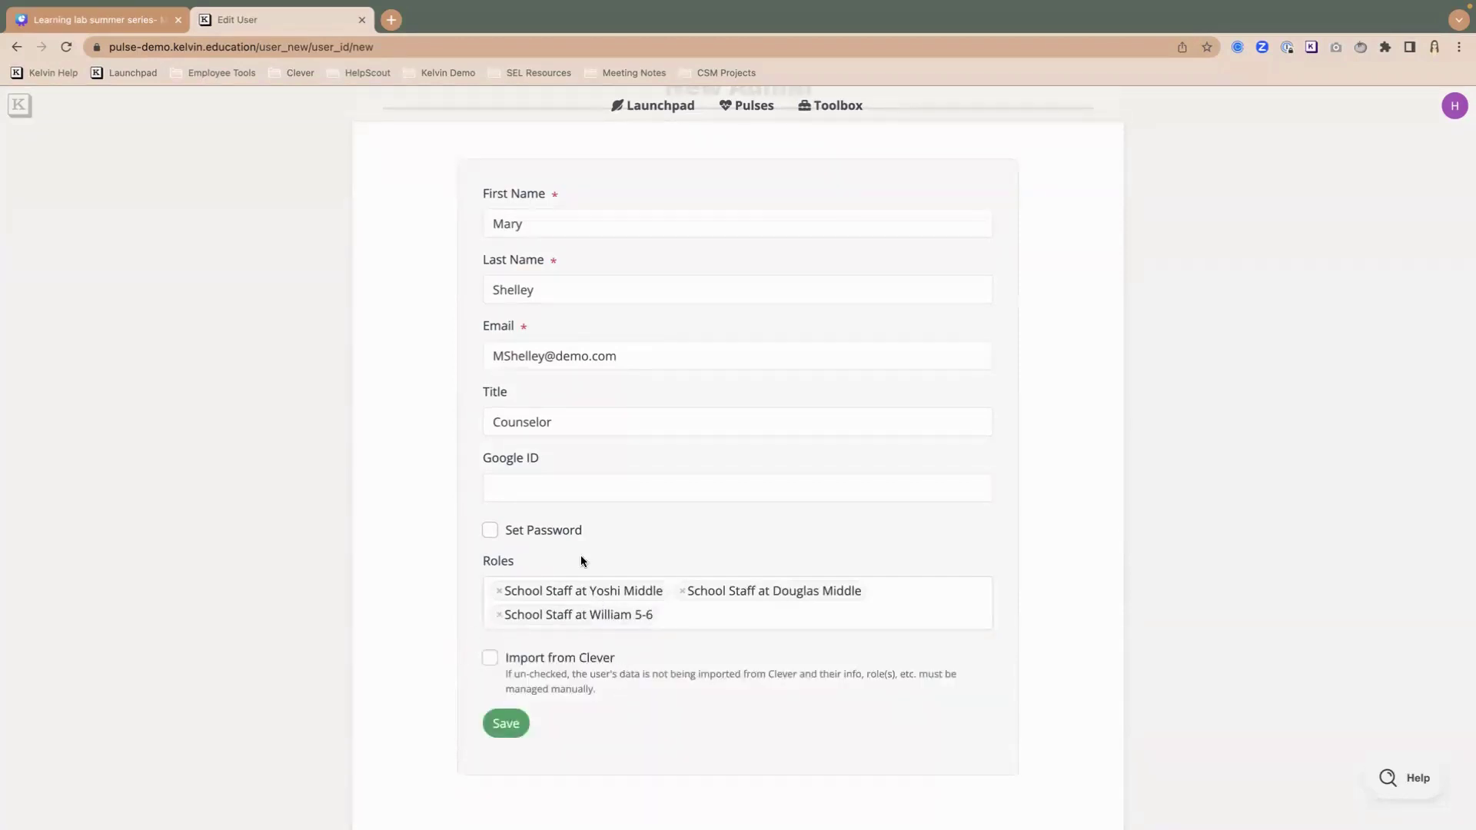
{"action": "left_click", "coordinate": [504, 725]}
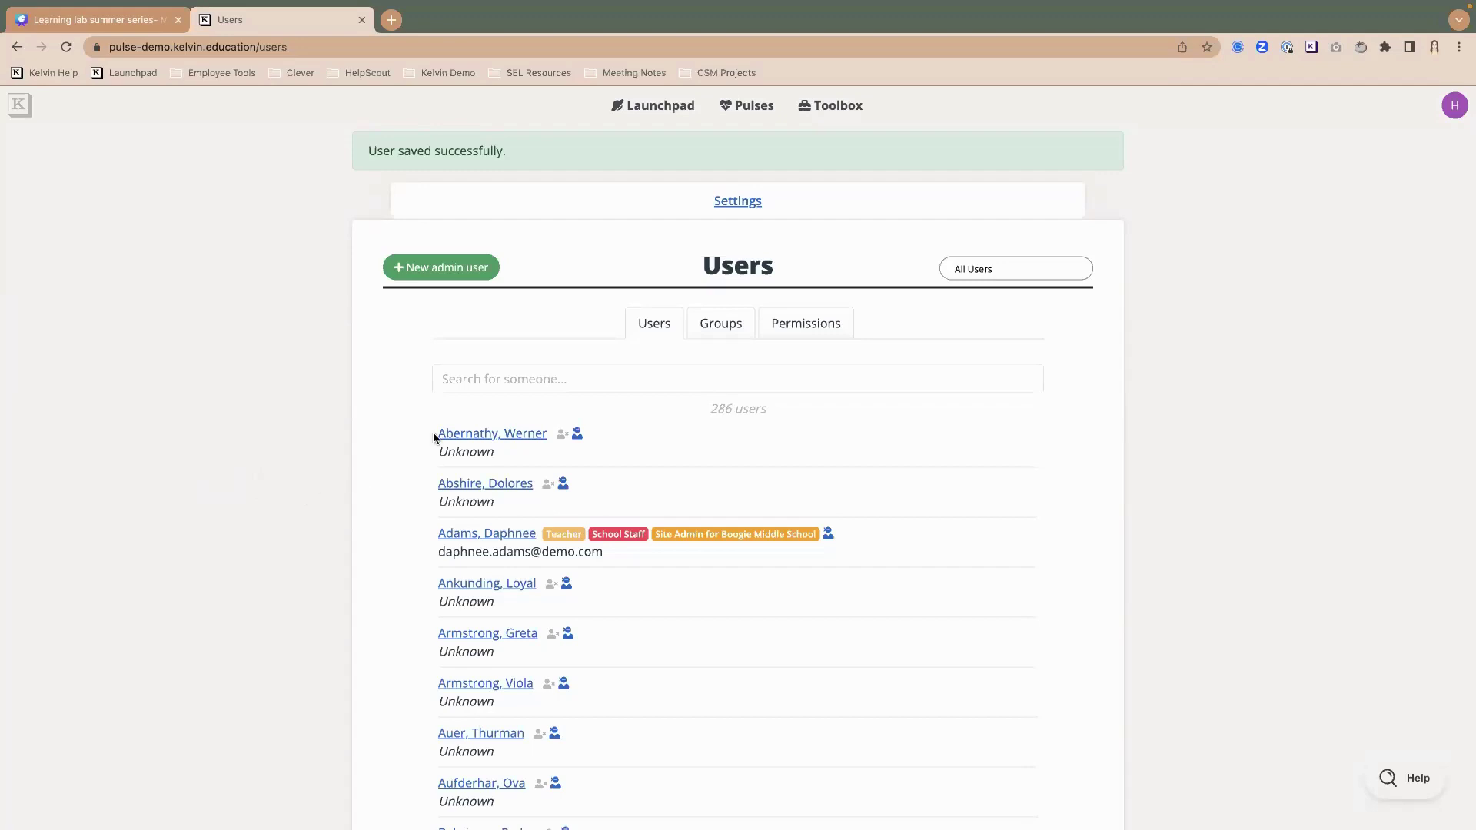
Find the new user by e-mail and deactivate their account
{"action": "left_click", "coordinate": [470, 387]}
{"action": "type", "text": "MShelley@demo.com"}
{"action": "key", "text": "Return"}
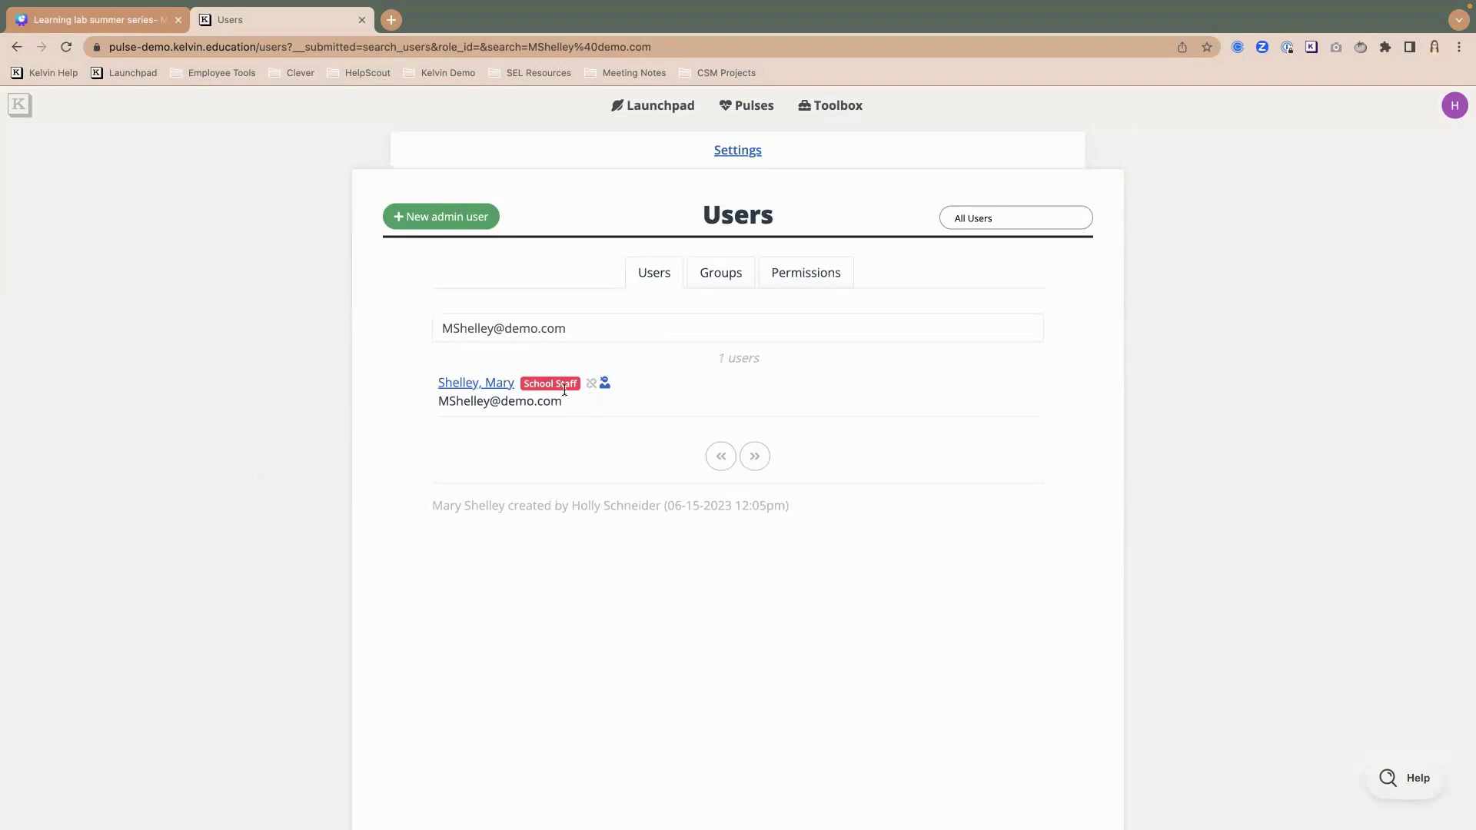
{"action": "left_click", "coordinate": [483, 383]}
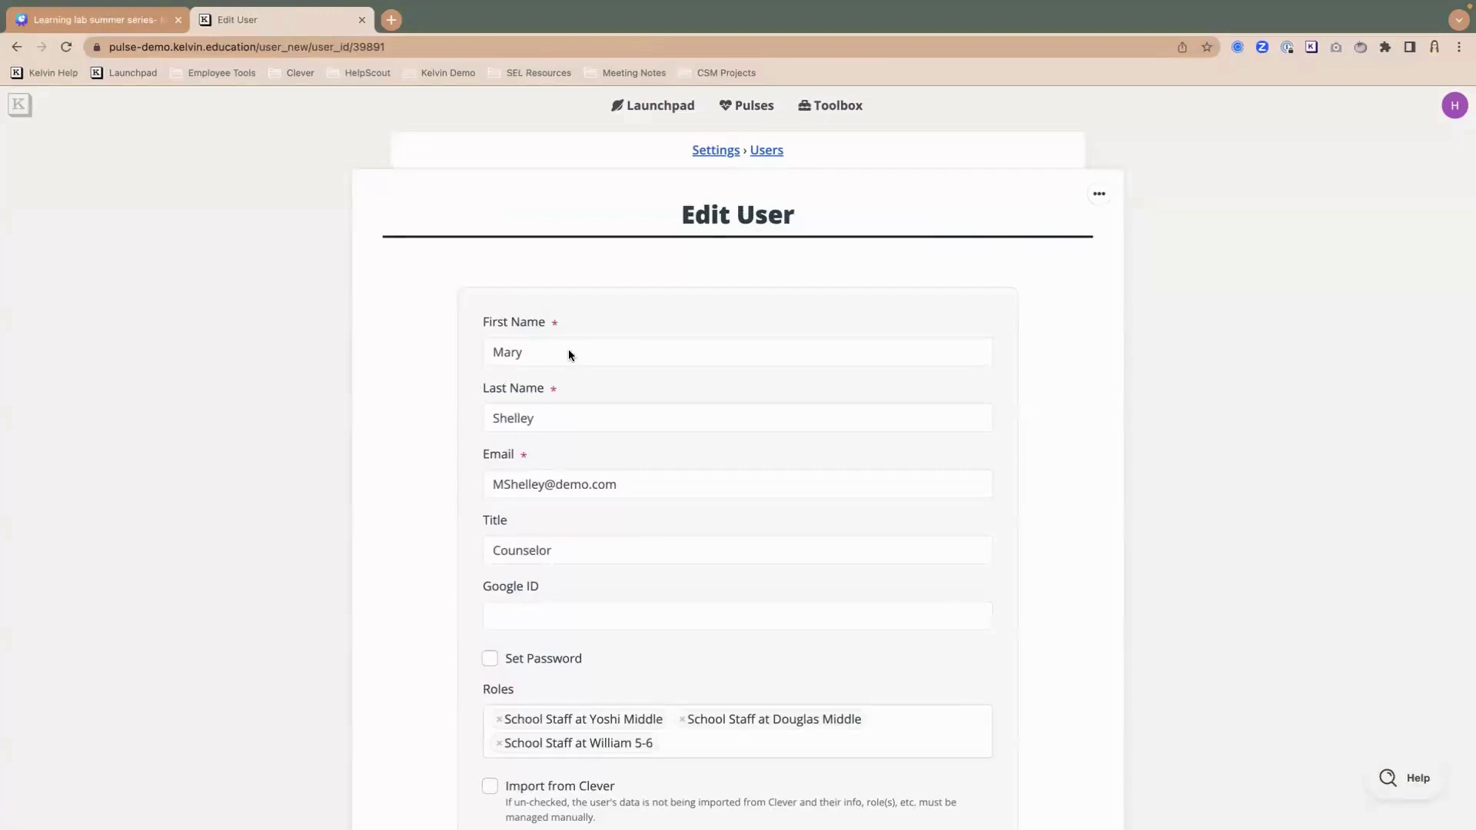
{"action": "left_click", "coordinate": [1099, 198]}
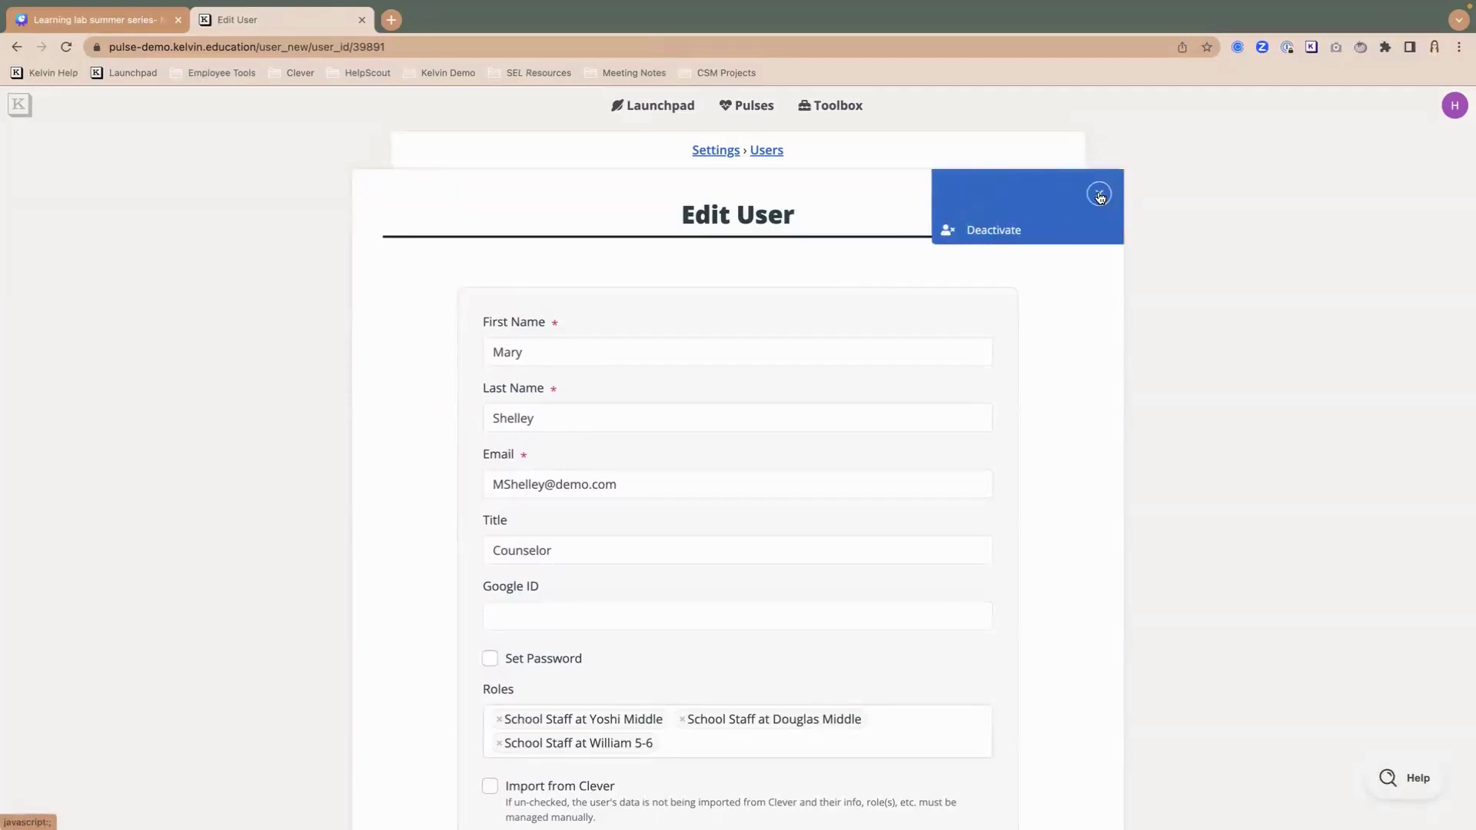
{"action": "left_click", "coordinate": [992, 232]}
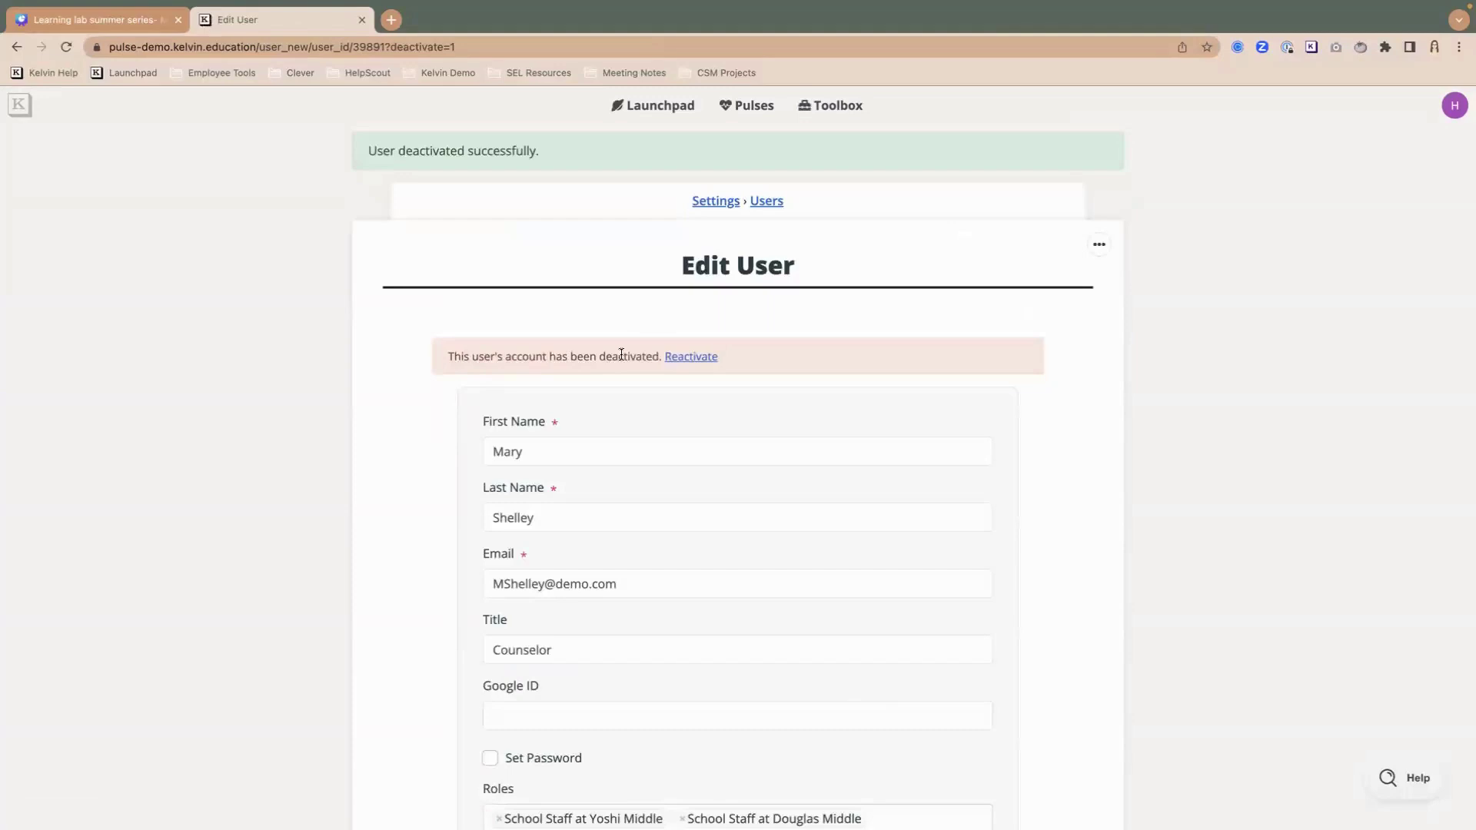
Search the users list for the e-mail again and open the deactivated account
{"action": "left_click", "coordinate": [715, 203]}
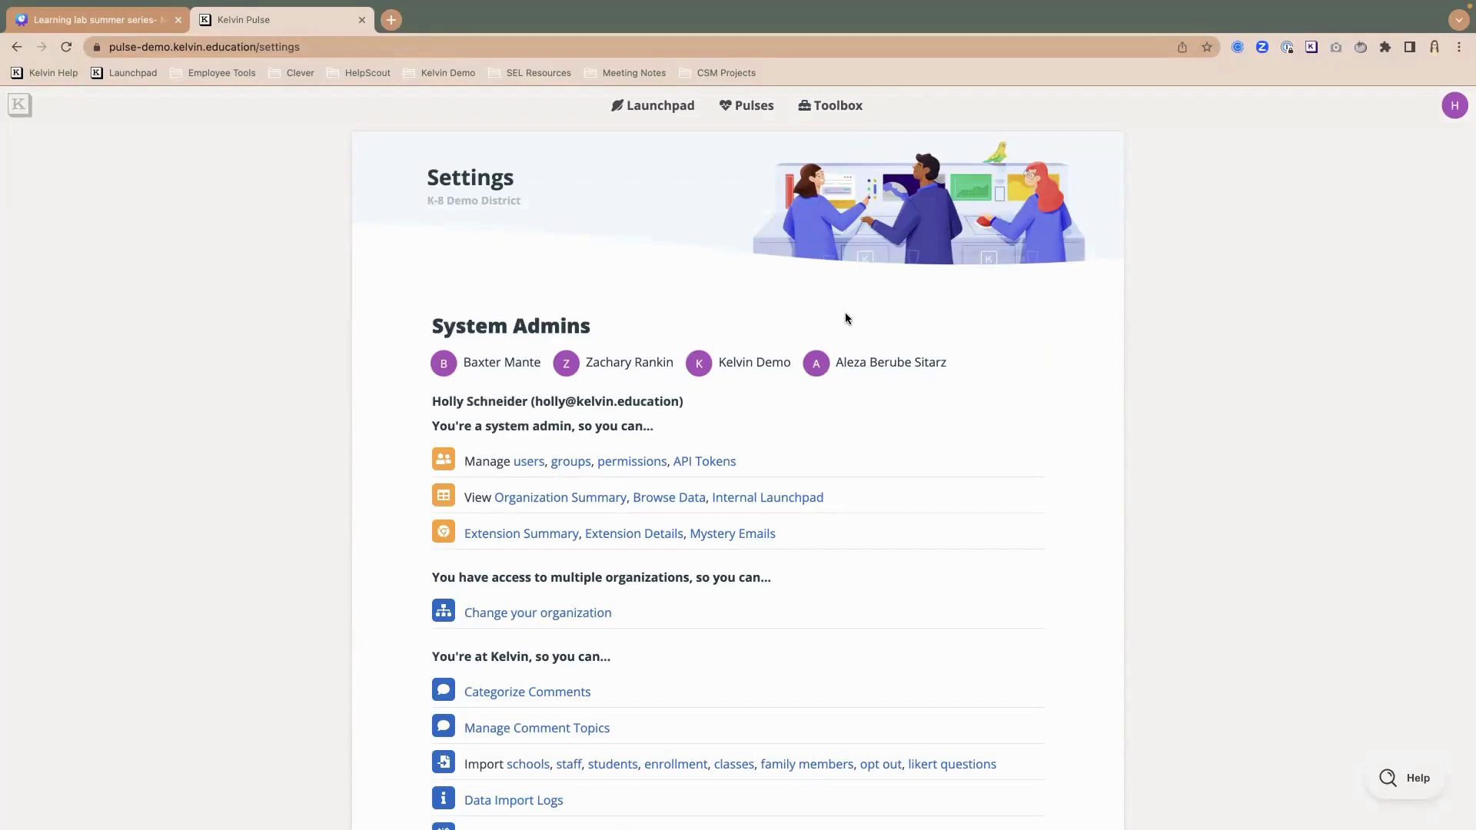
{"action": "left_click", "coordinate": [530, 463]}
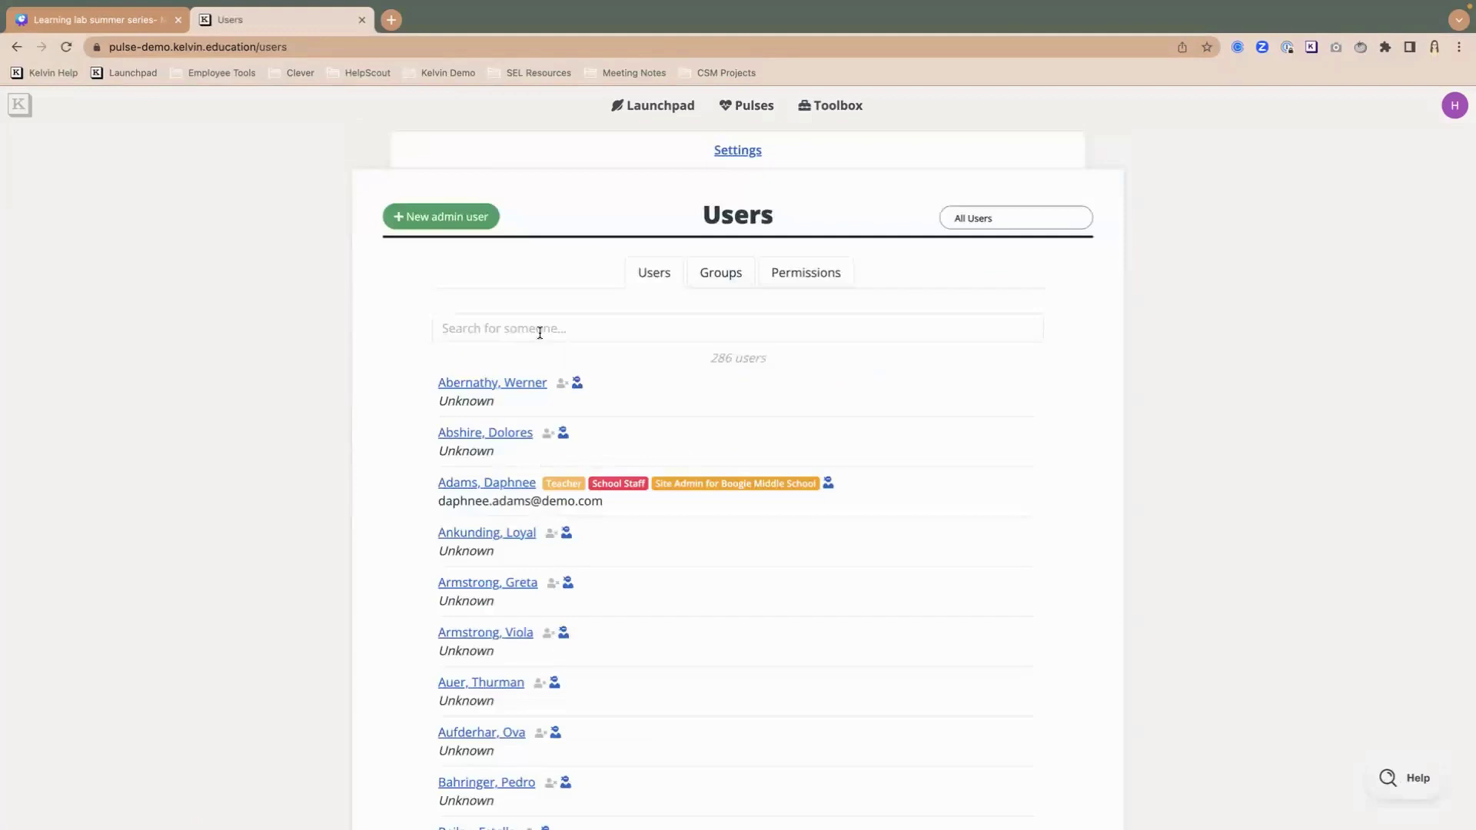
{"action": "left_click", "coordinate": [540, 332]}
{"action": "type", "text": "MShelley@demo.com"}
{"action": "key", "text": "Return"}
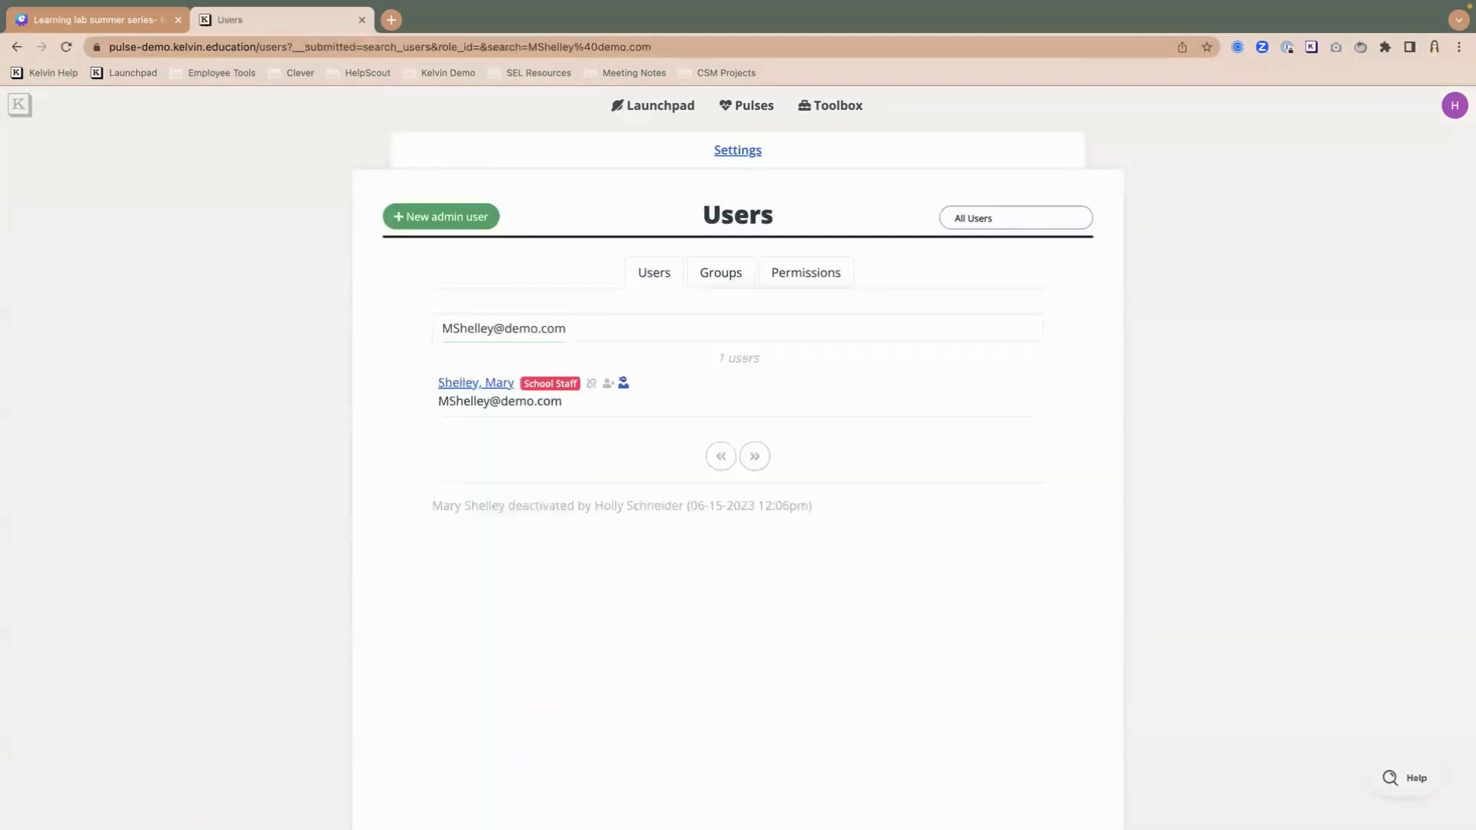
{"action": "left_click", "coordinate": [472, 386]}
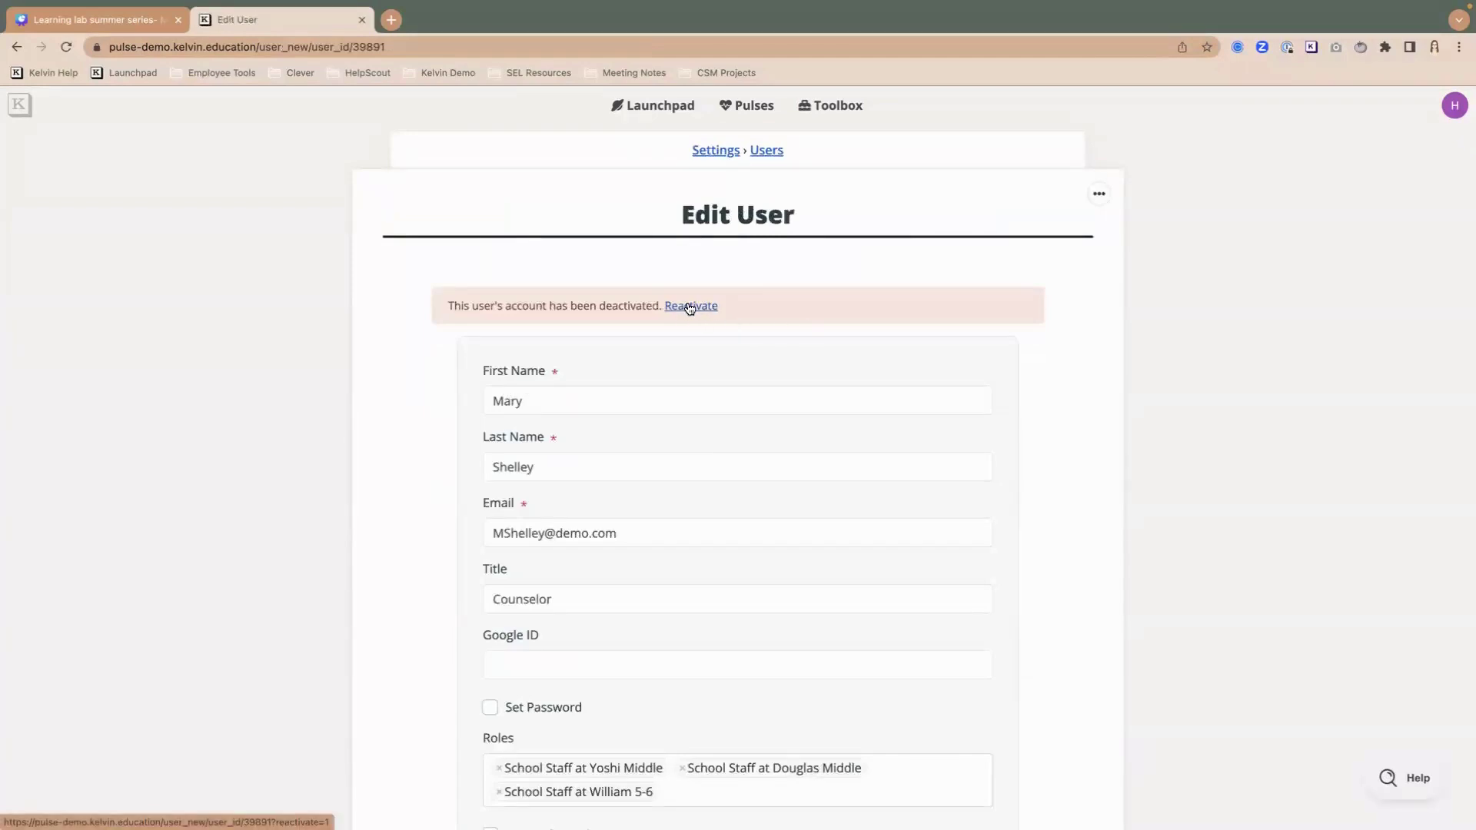
Reactivate the account from its deactivation notice and confirm the three School Staff roles remain
{"action": "left_click", "coordinate": [1103, 194]}
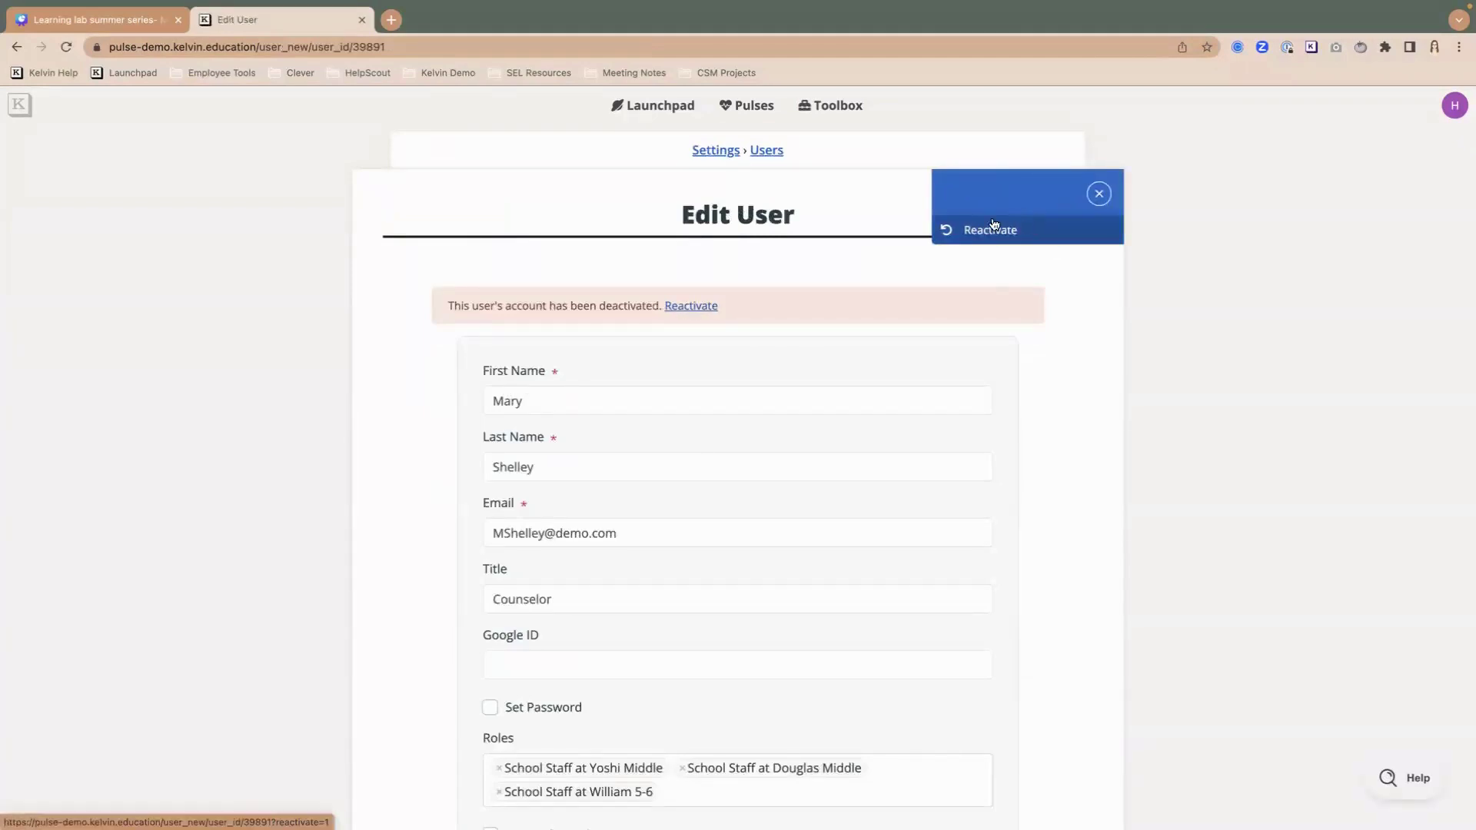
{"action": "left_click", "coordinate": [671, 277]}
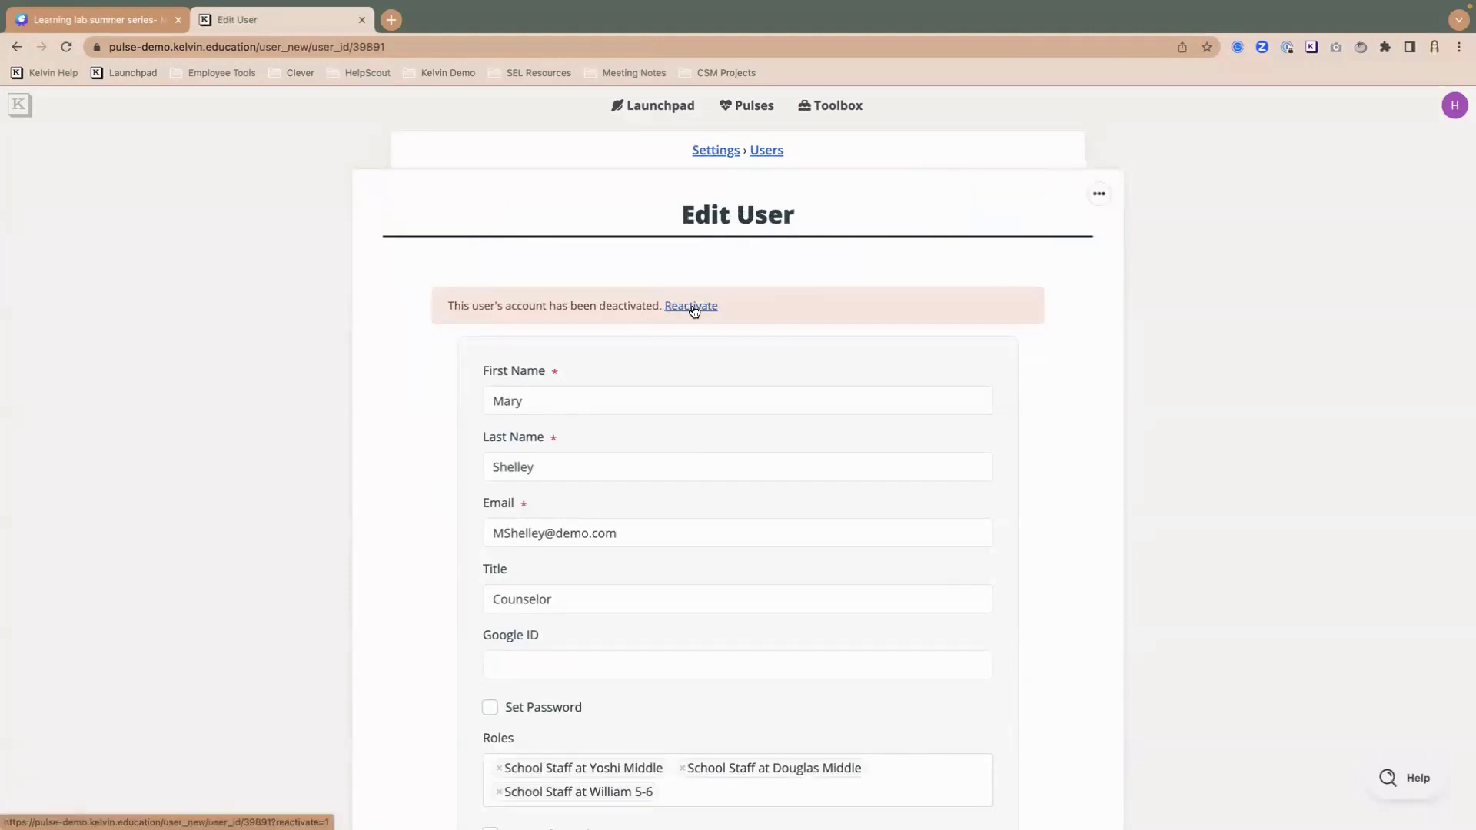
{"action": "left_click", "coordinate": [692, 307]}
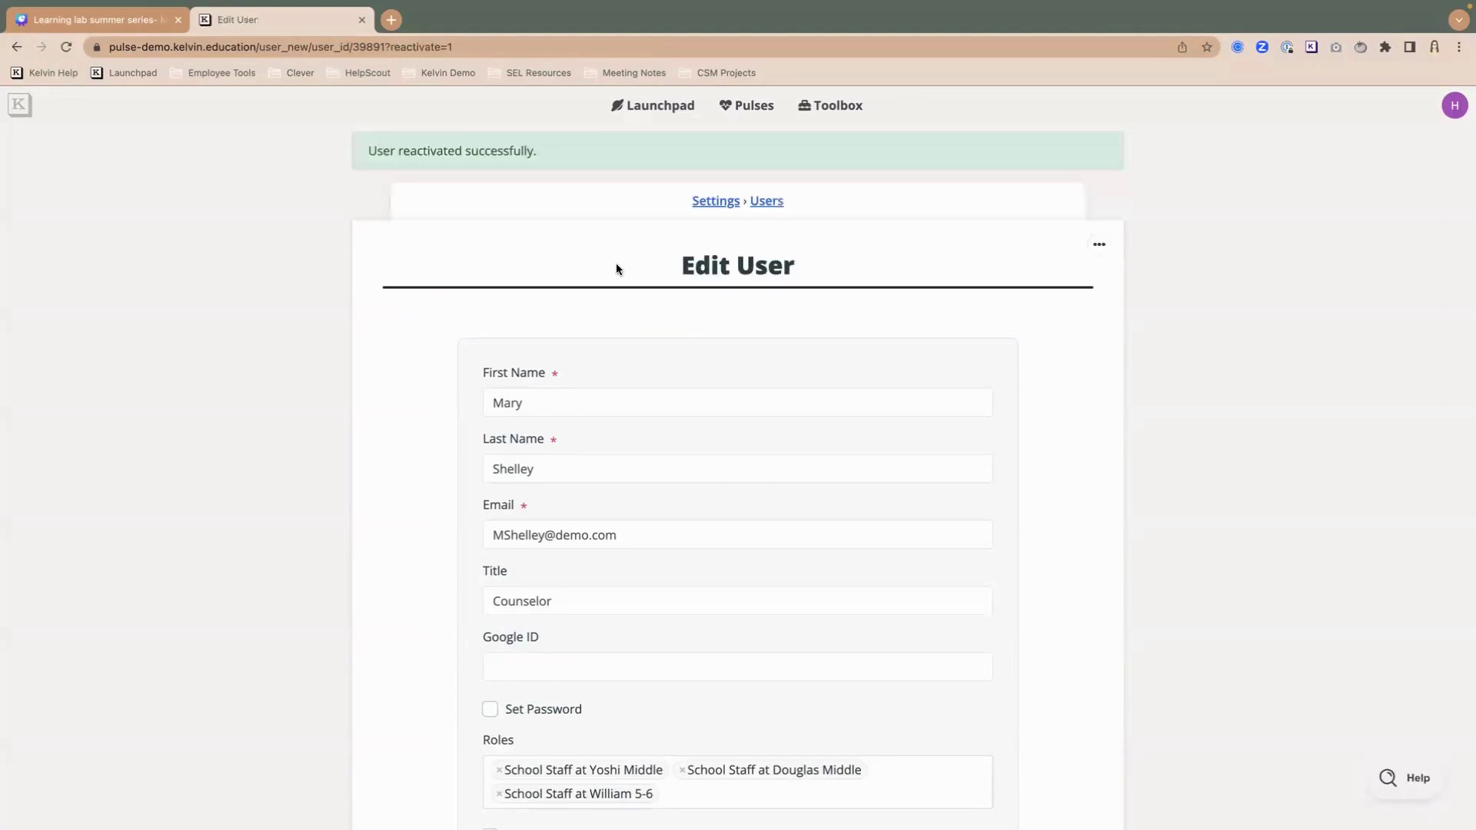
{"action": "scroll", "coordinate": [538, 269], "scroll_direction": "down", "scroll_amount": 3}
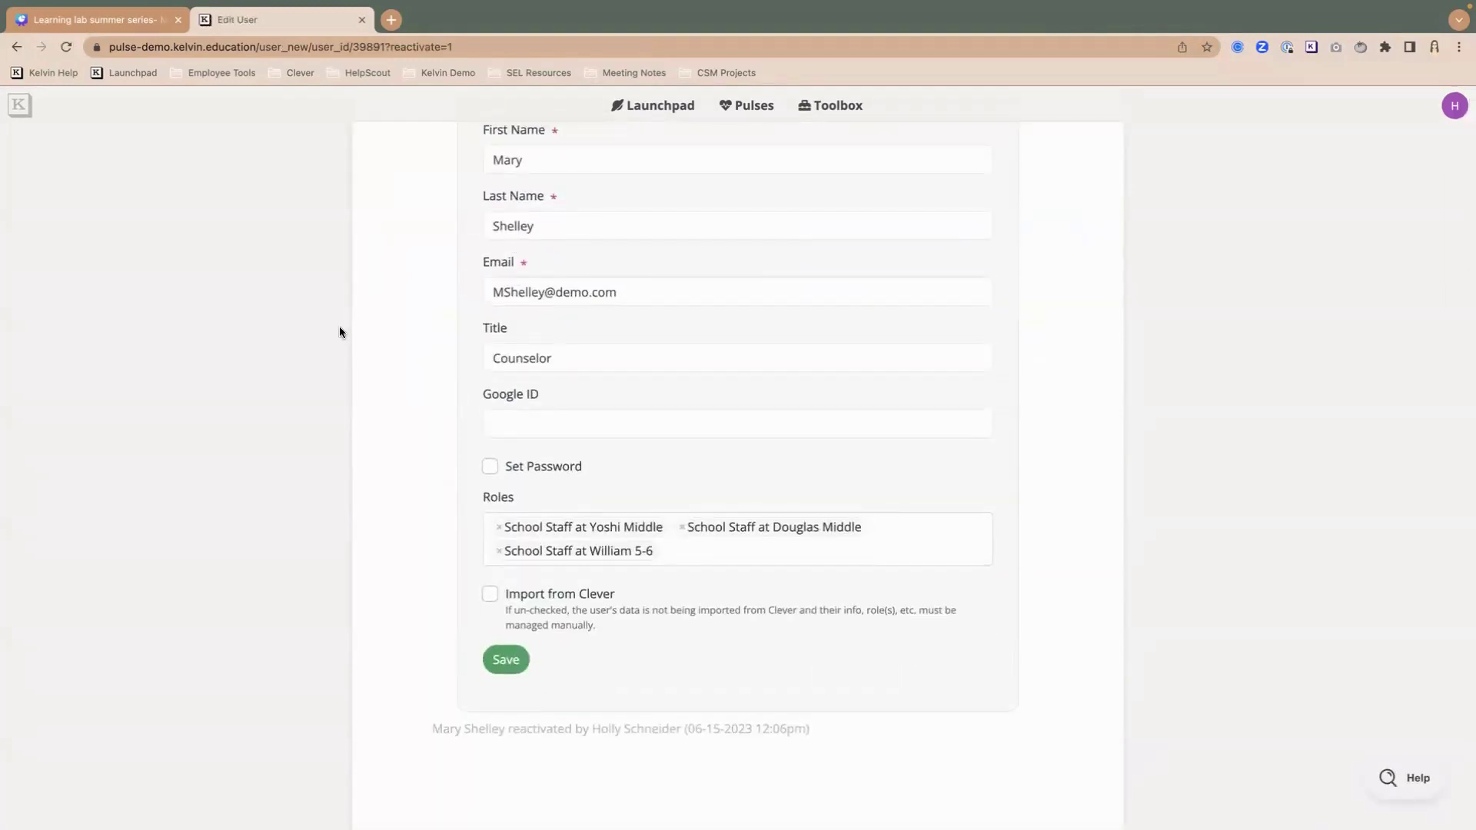
{"action": "scroll", "coordinate": [438, 323], "scroll_direction": "up", "scroll_amount": 2}
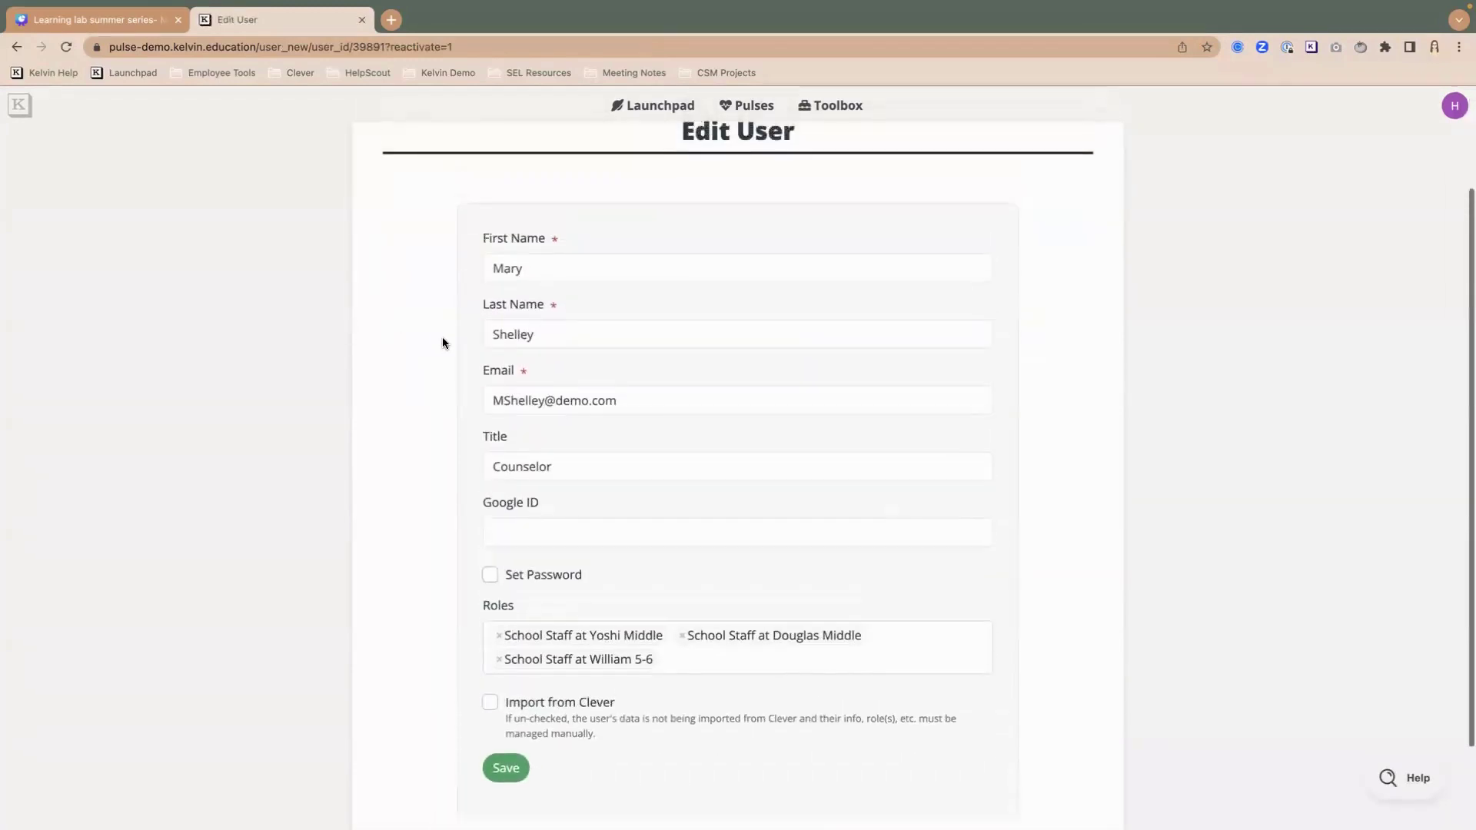
{"action": "scroll", "coordinate": [503, 350], "scroll_direction": "up", "scroll_amount": 2}
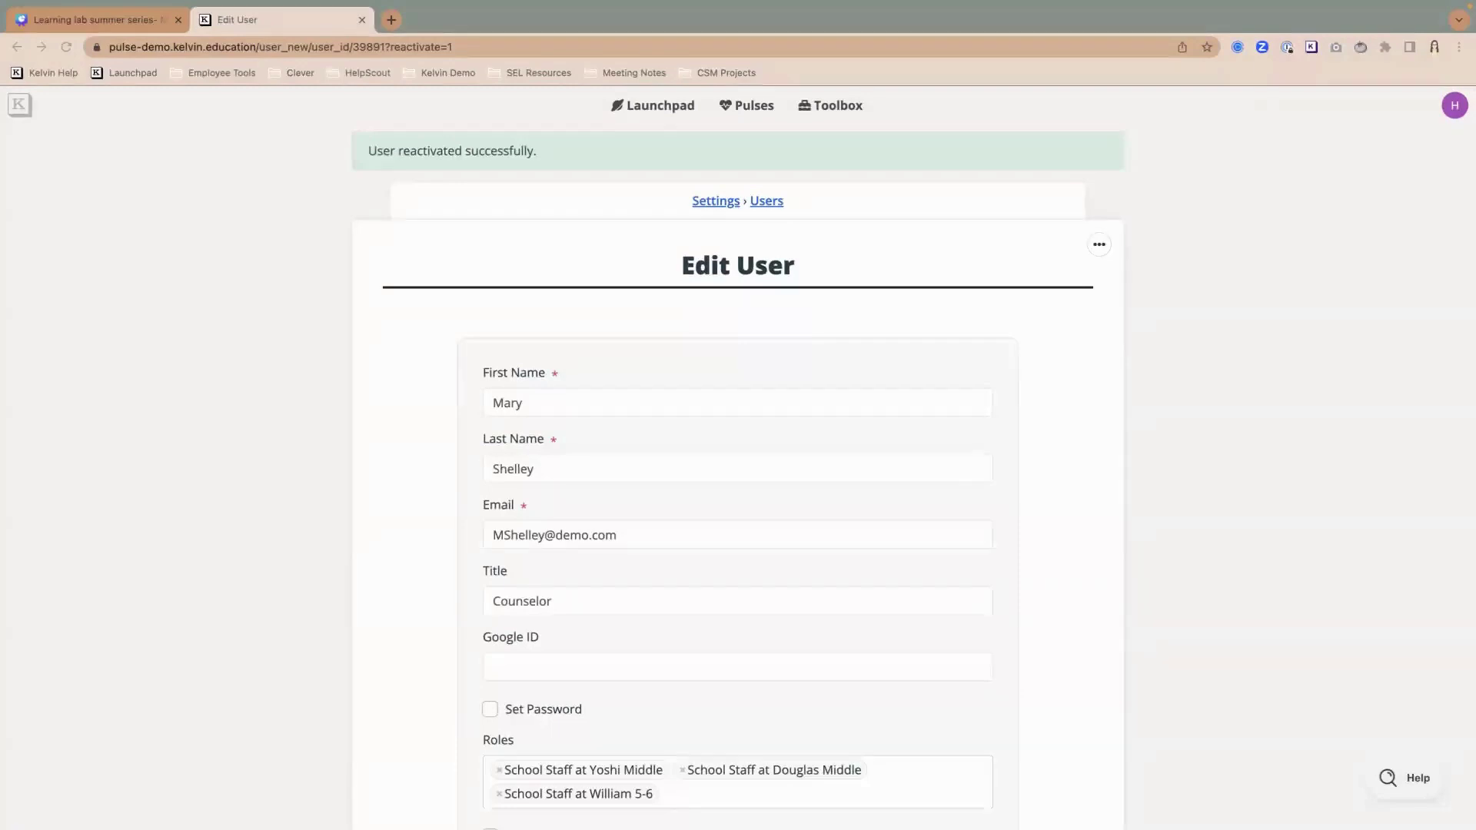
{"action": "scroll", "coordinate": [419, 680], "scroll_direction": "down", "scroll_amount": 2}
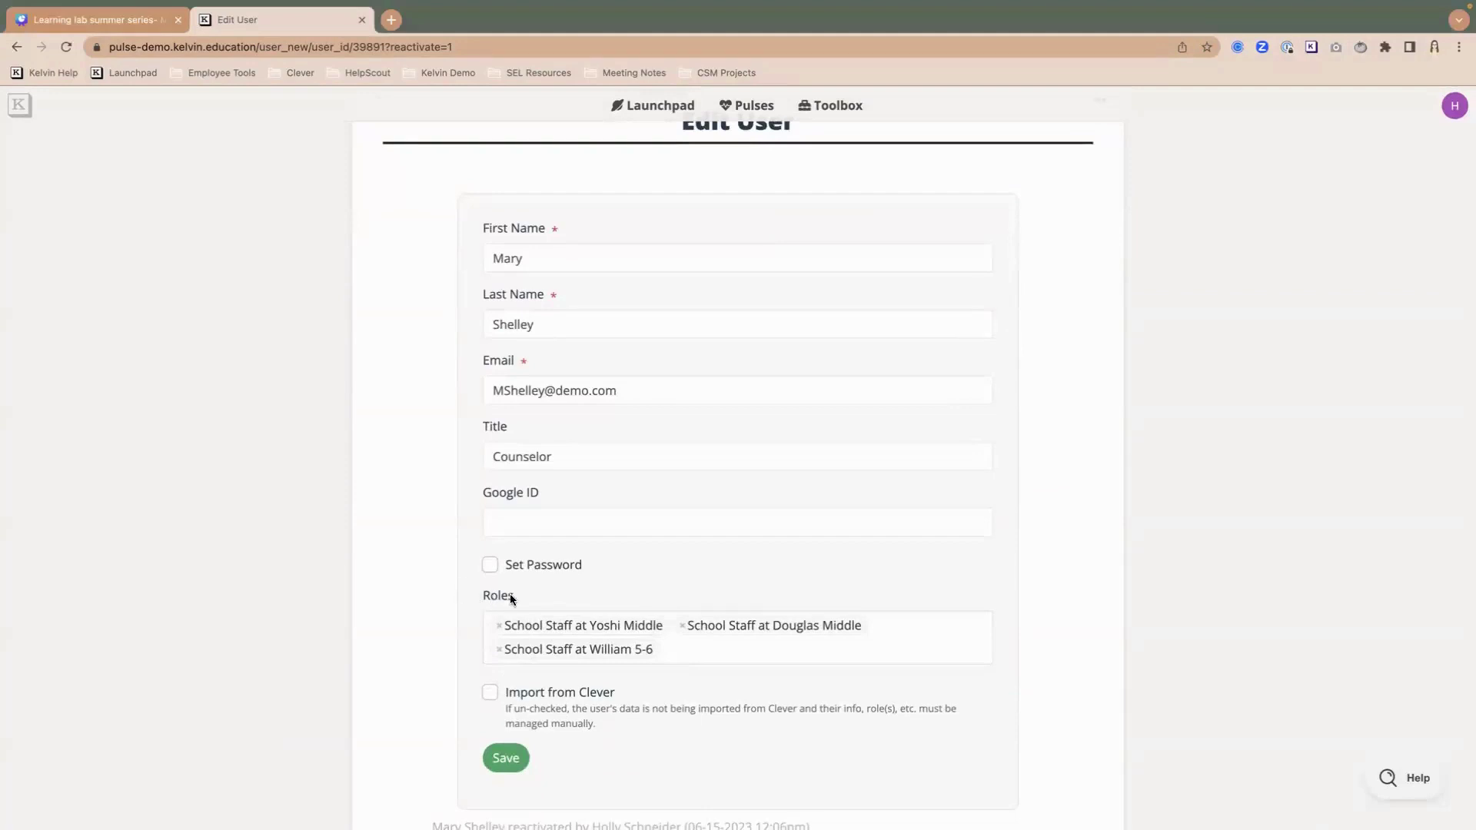
Swap the William 5-6, Douglas Middle and Yoshi Middle School Staff roles for District Admin, then save
{"action": "left_click", "coordinate": [712, 658]}
{"action": "left_click", "coordinate": [499, 649]}
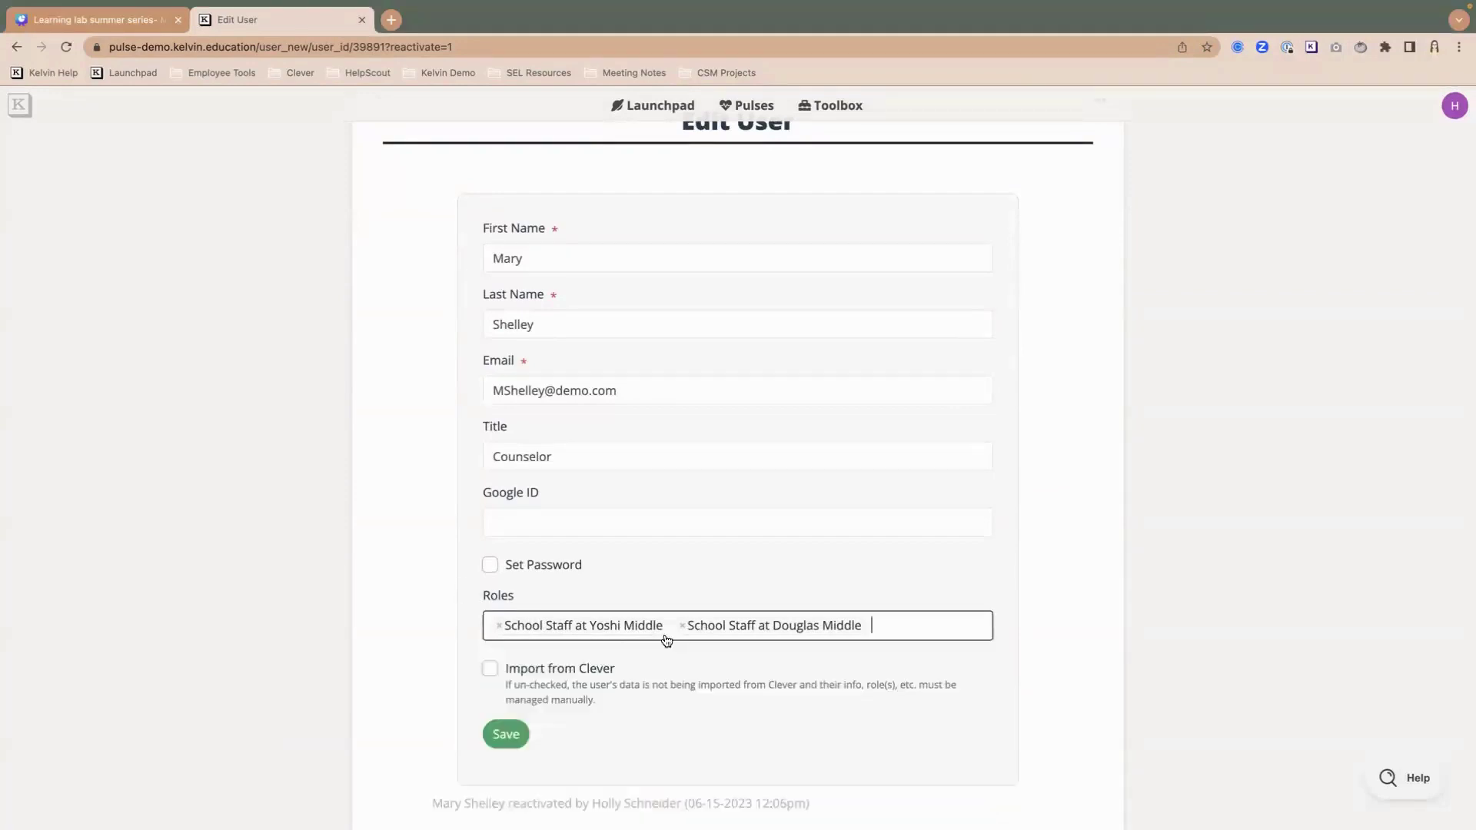
{"action": "left_click", "coordinate": [682, 625]}
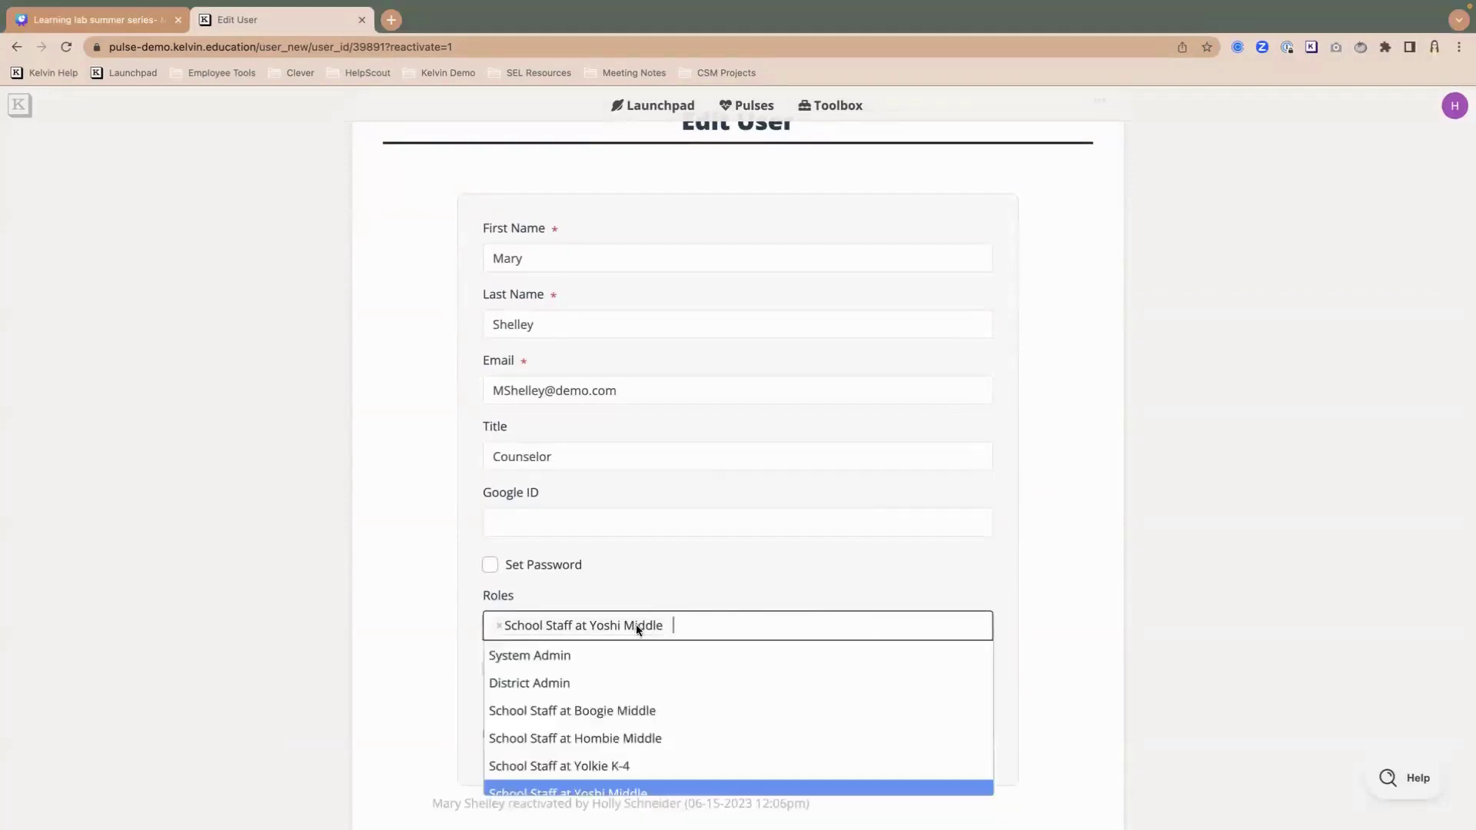
{"action": "left_click", "coordinate": [499, 625]}
{"action": "left_click", "coordinate": [530, 681]}
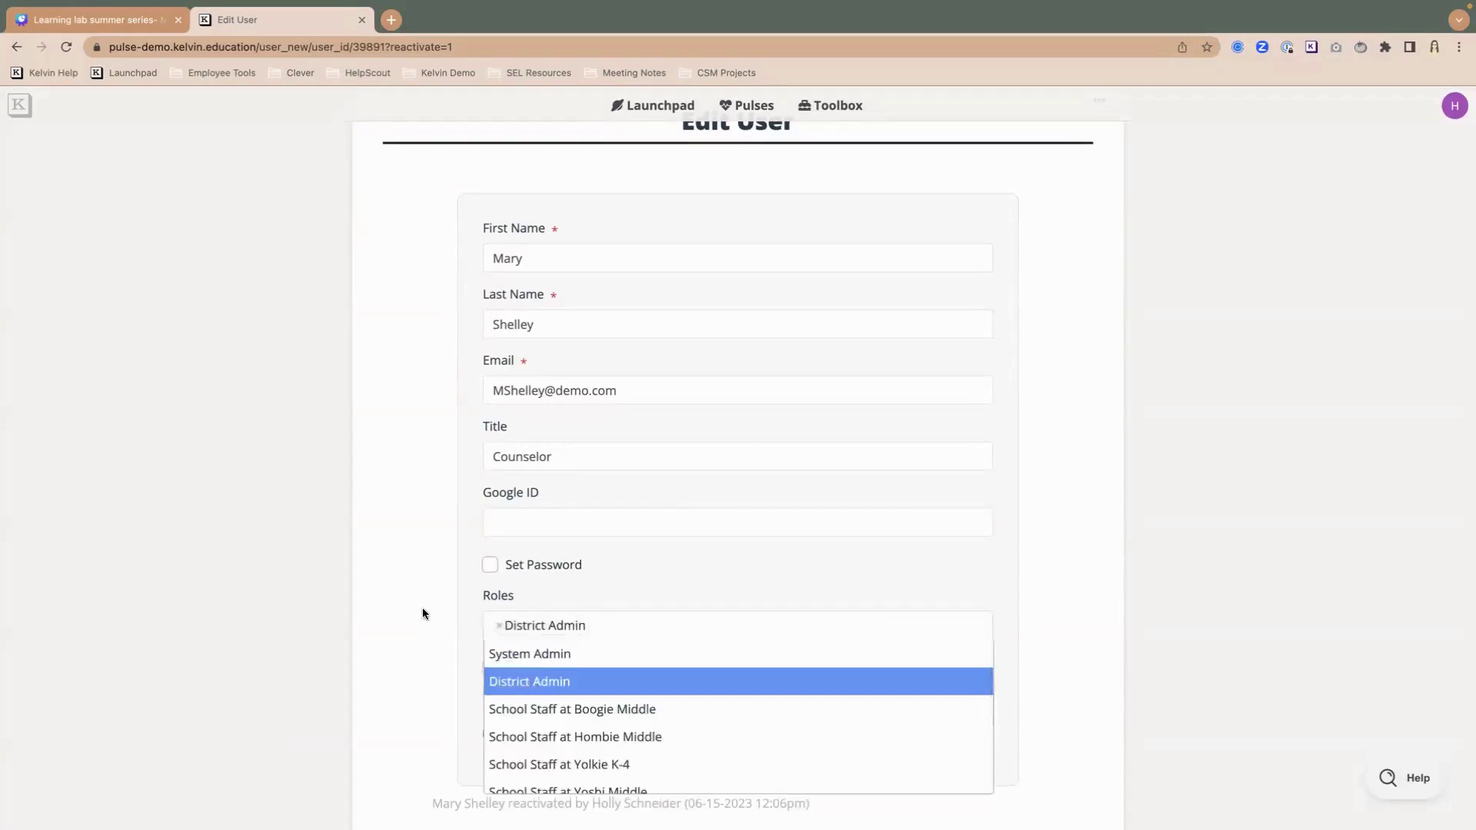
{"action": "left_click", "coordinate": [422, 613]}
{"action": "left_click", "coordinate": [504, 734]}
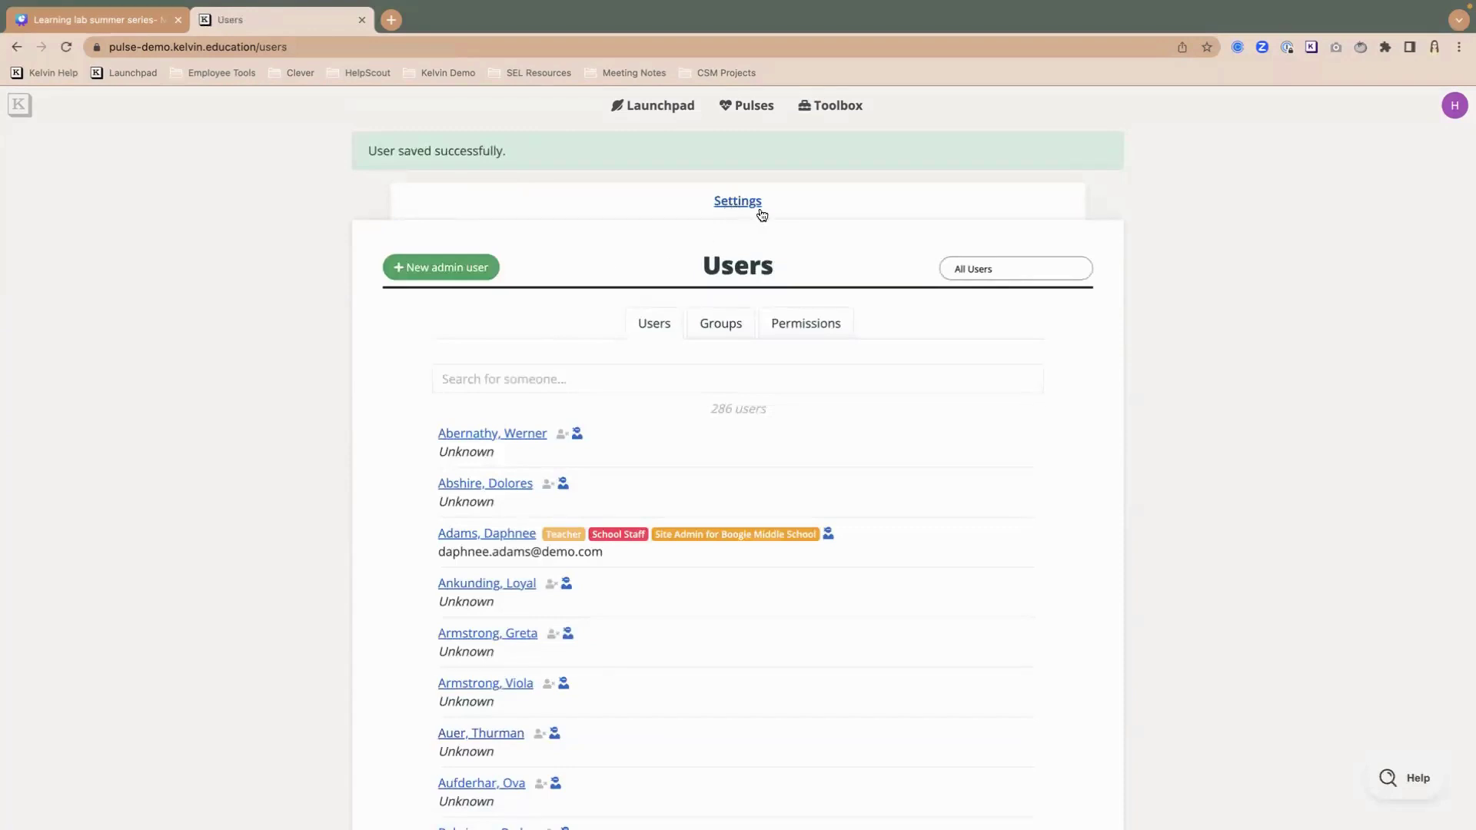
Go from the Settings overview to the Groups page listing 51 groups
{"action": "left_click", "coordinate": [737, 204]}
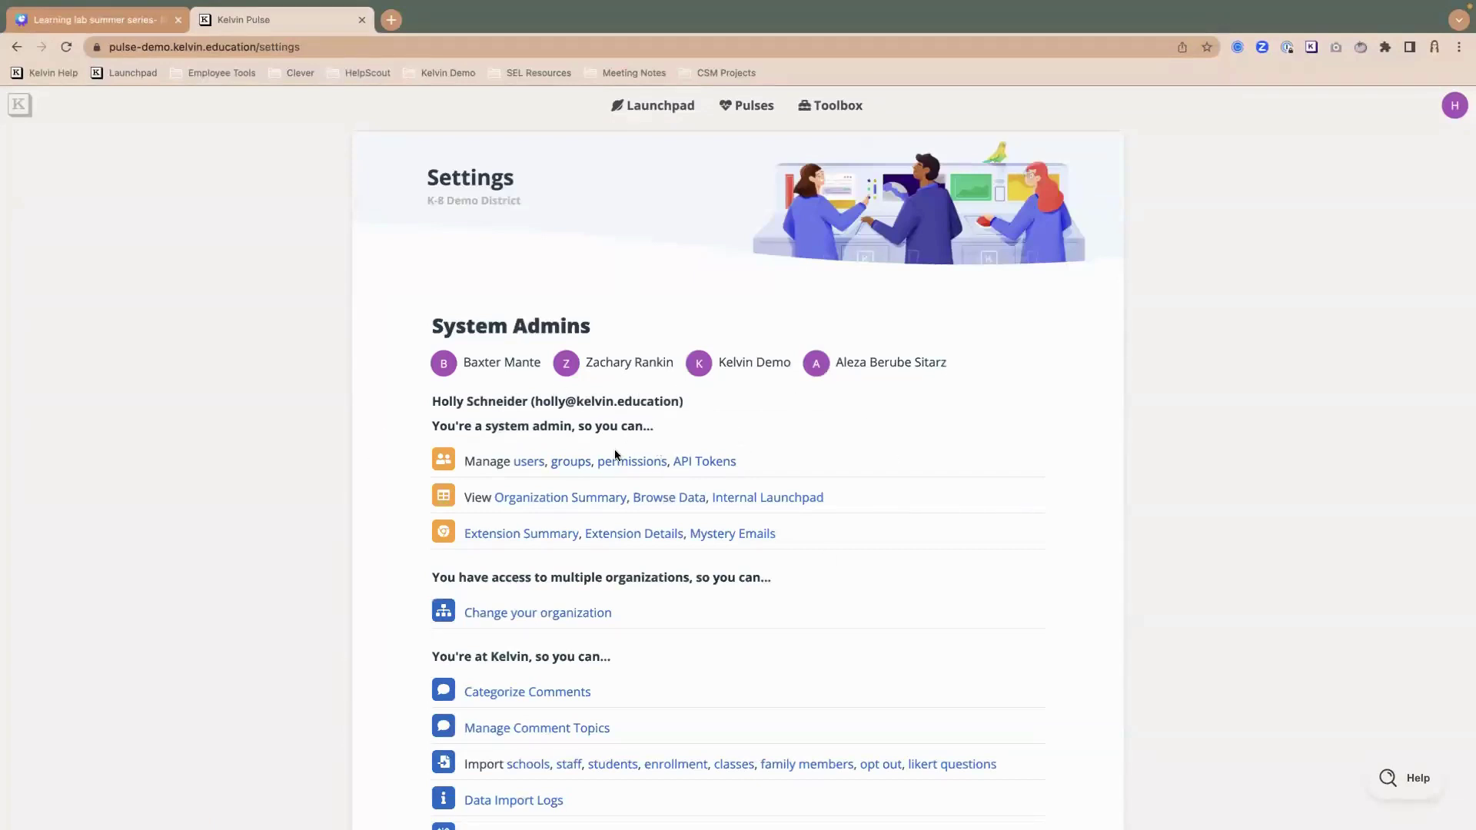
{"action": "left_click", "coordinate": [568, 464]}
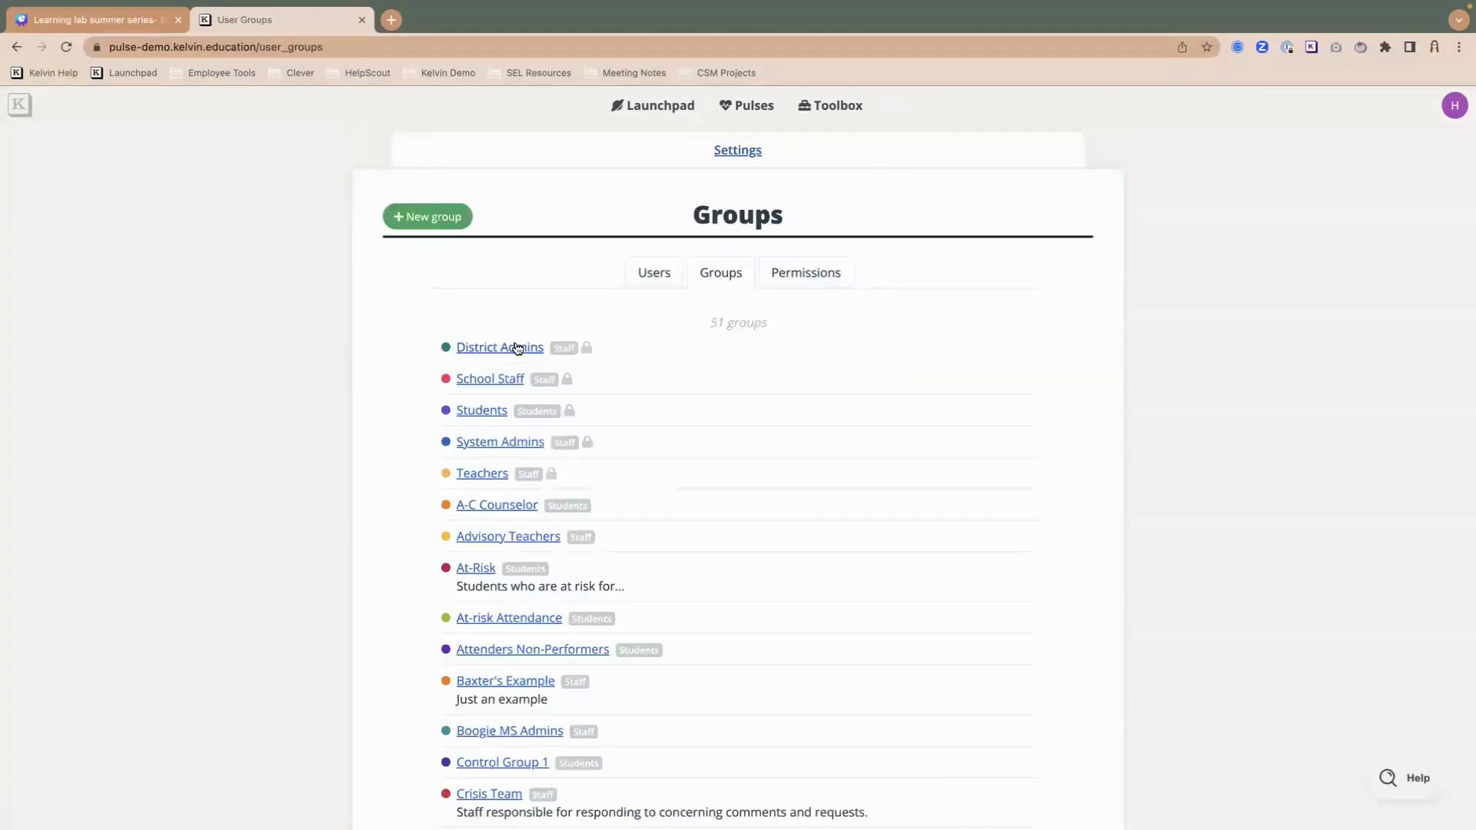
{"action": "scroll", "coordinate": [556, 386], "scroll_direction": "down", "scroll_amount": 4}
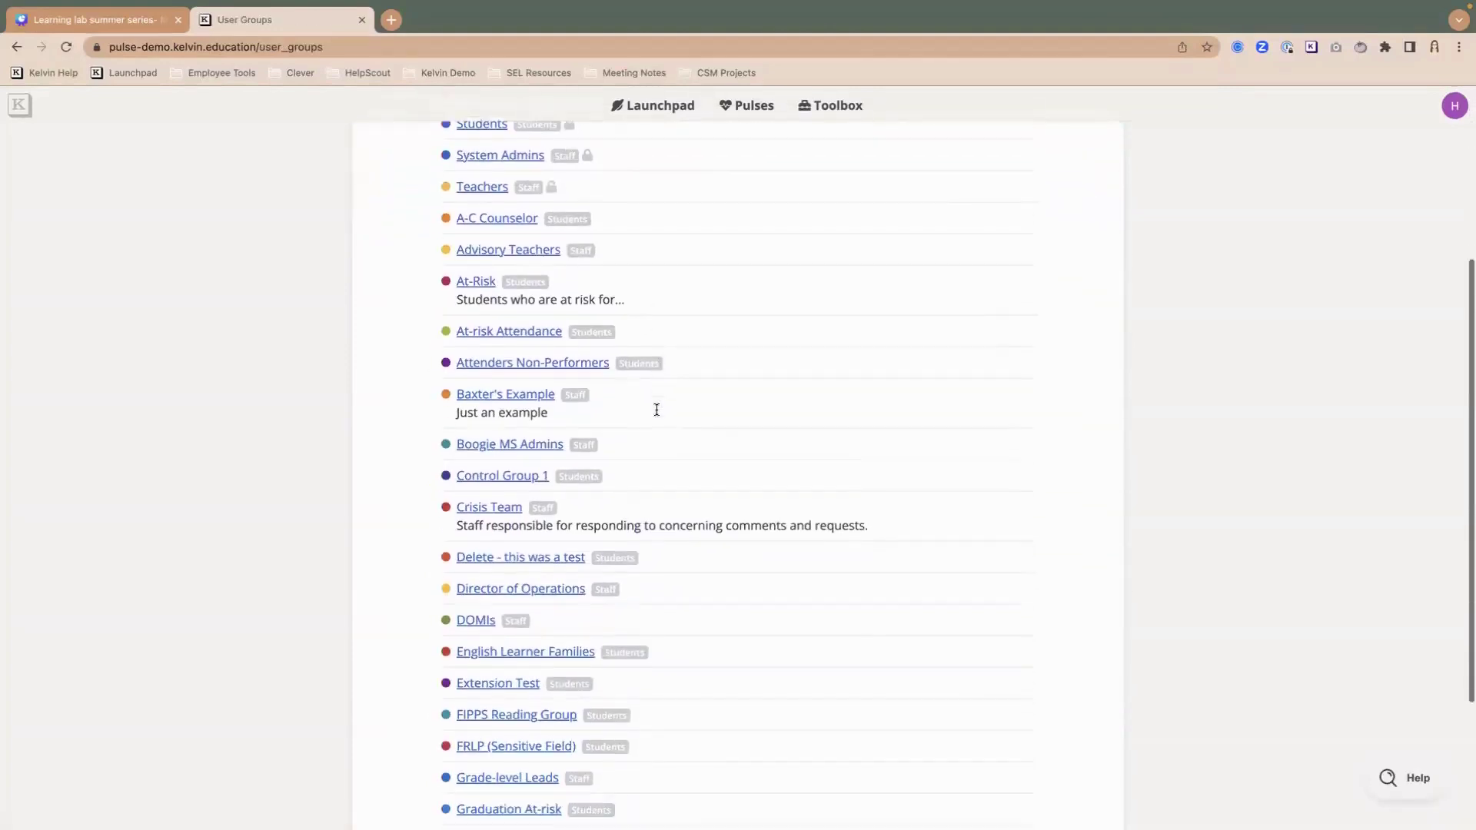
{"action": "scroll", "coordinate": [657, 409], "scroll_direction": "up", "scroll_amount": 5}
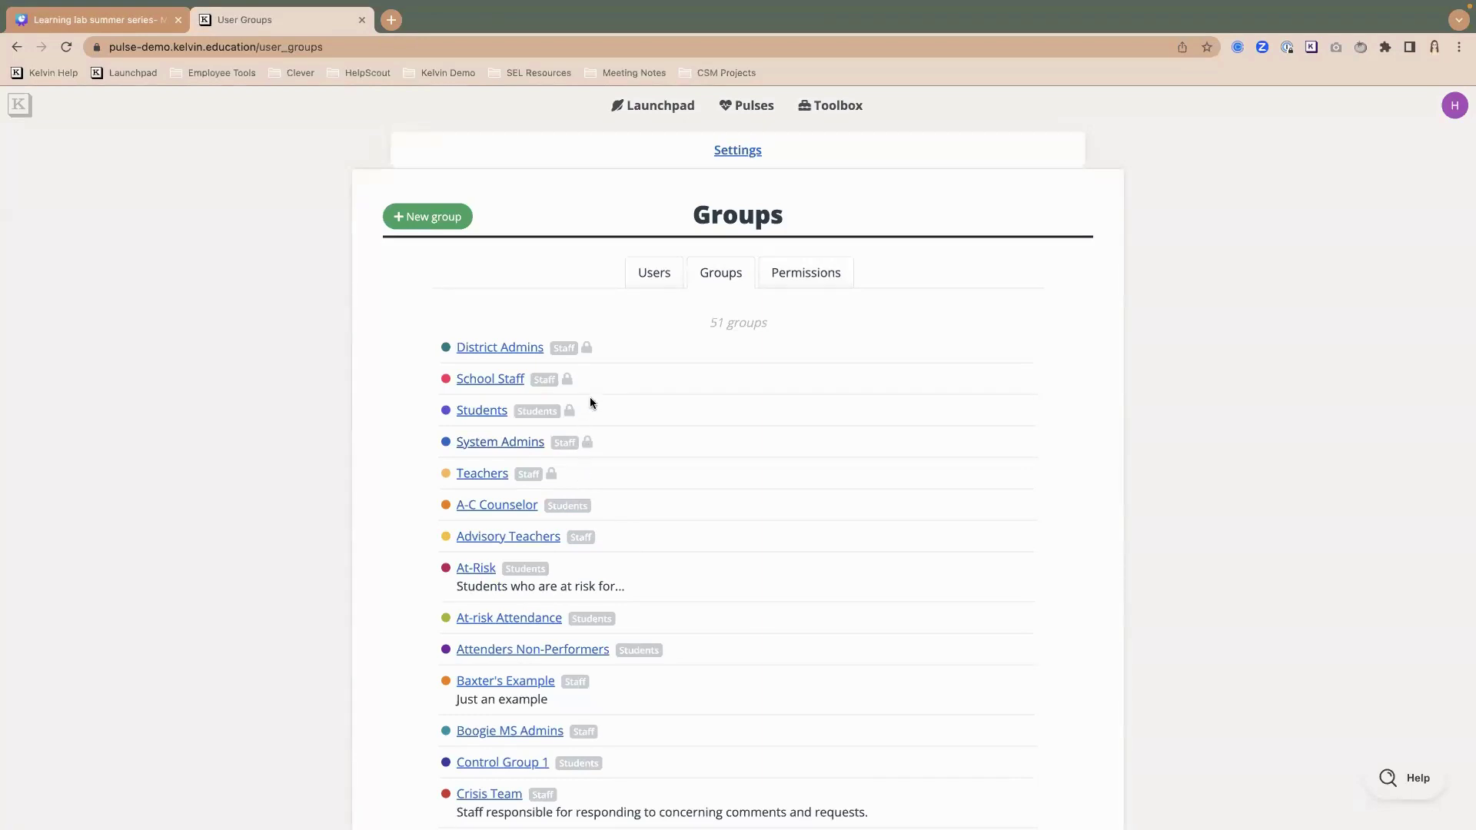
Create and save a staff group titled 'Counselors at Boogie Middle'
{"action": "left_click", "coordinate": [430, 223]}
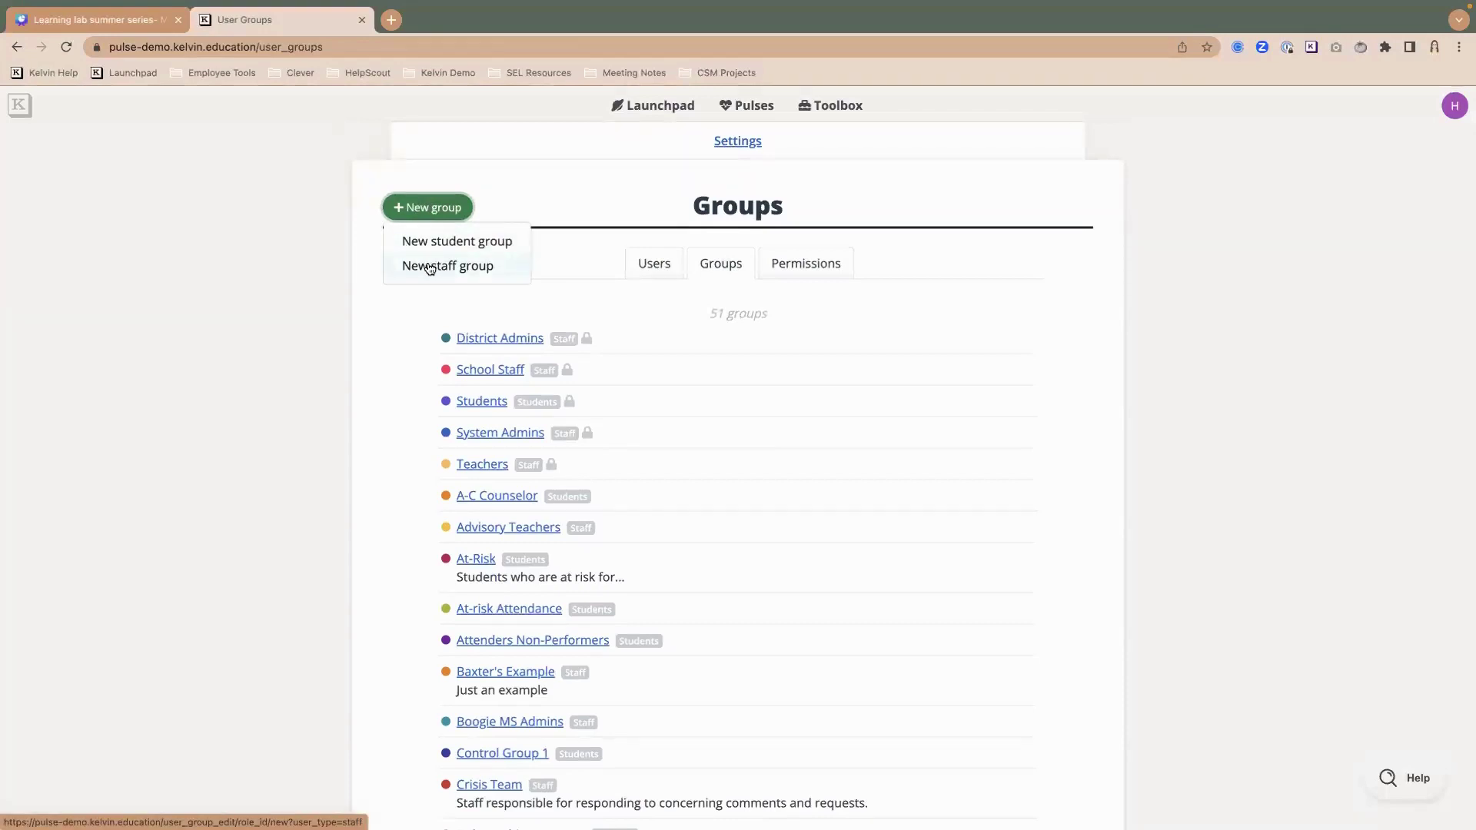
{"action": "left_click", "coordinate": [430, 268]}
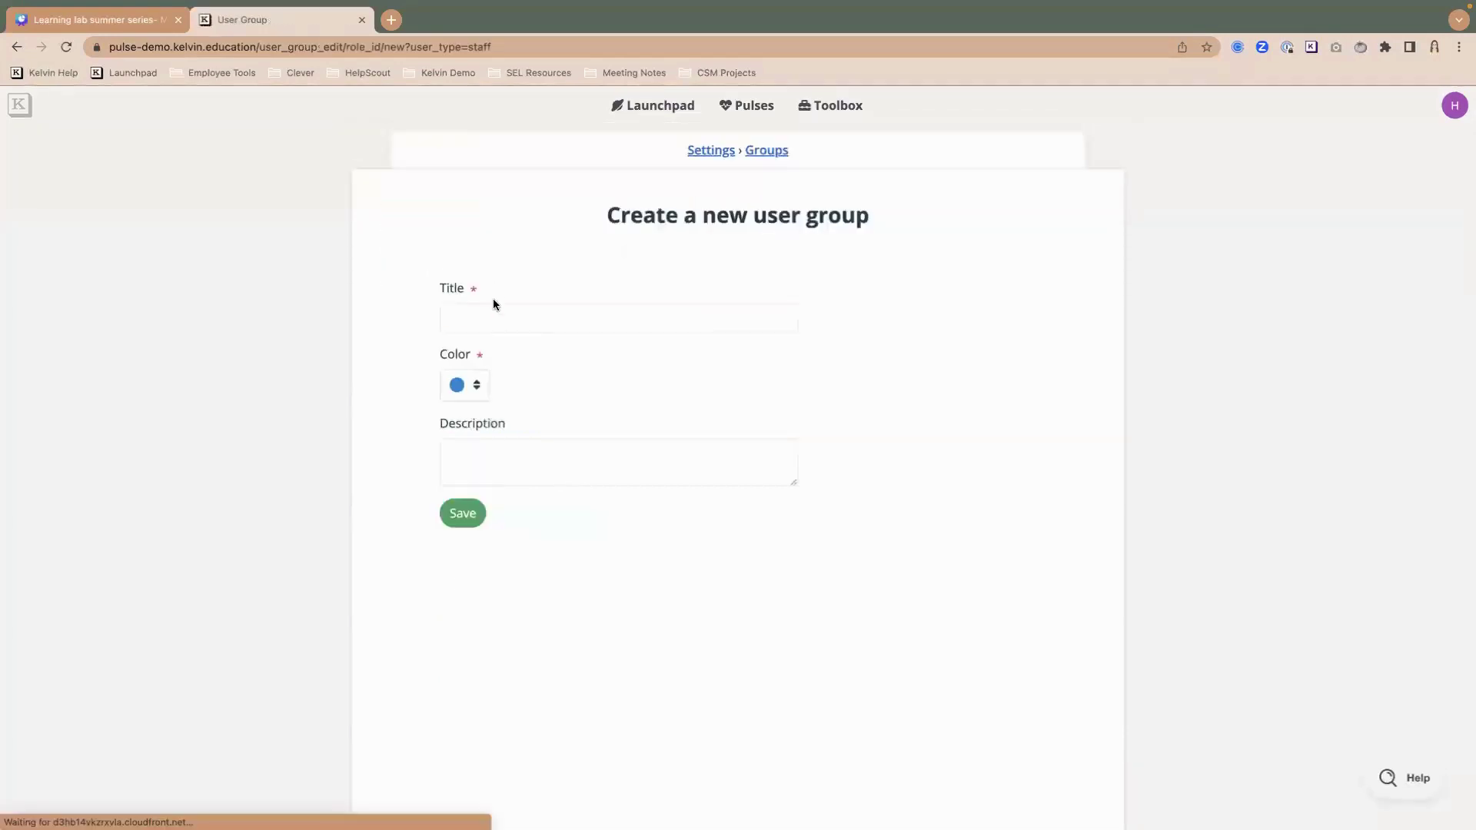
{"action": "type", "text": "Counsel"}
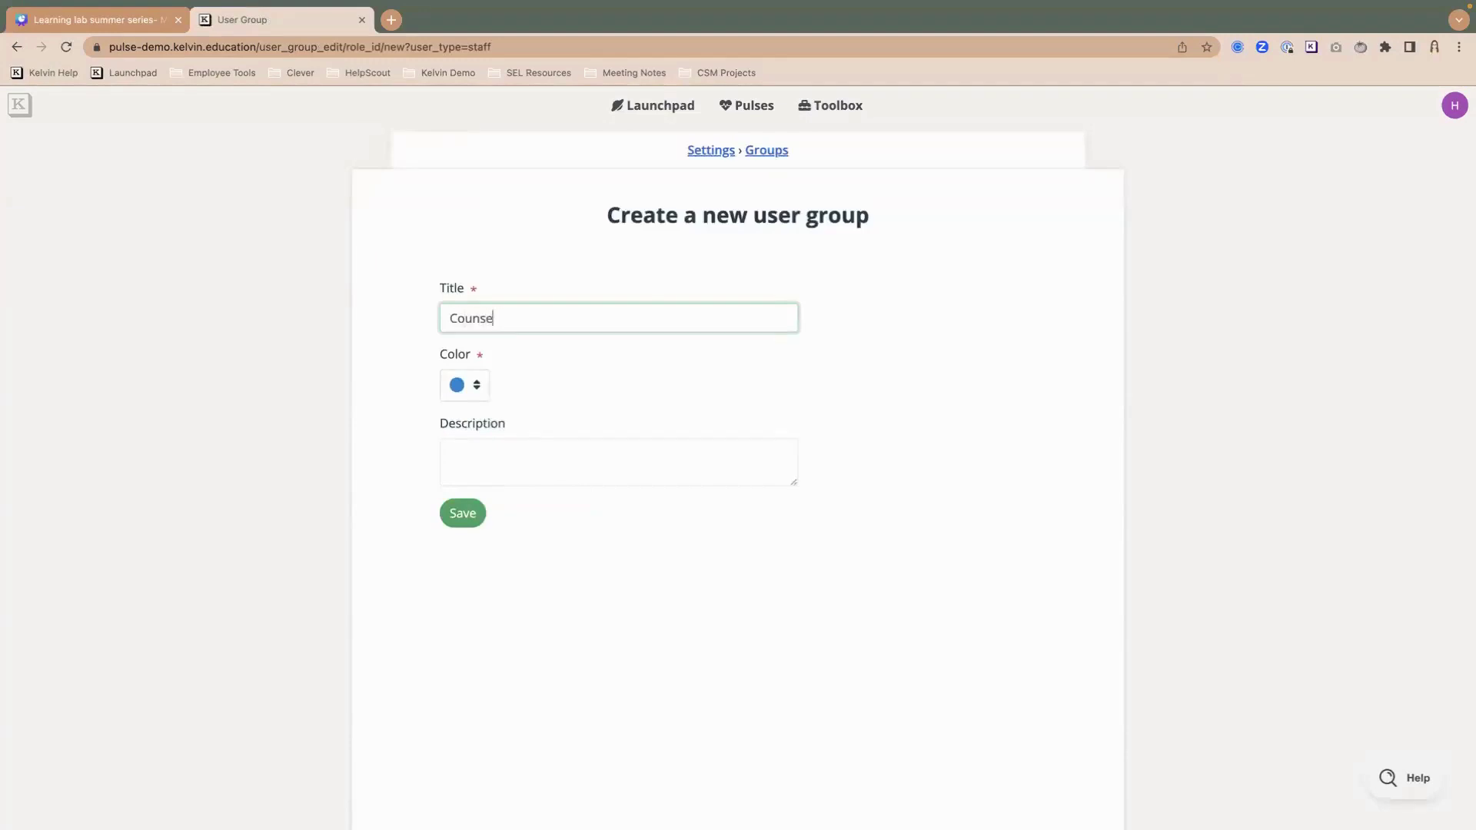
{"action": "type", "text": "ors at "}
{"action": "type", "text": "Boogie Mid"}
{"action": "type", "text": "dle"}
{"action": "left_click", "coordinate": [465, 513]}
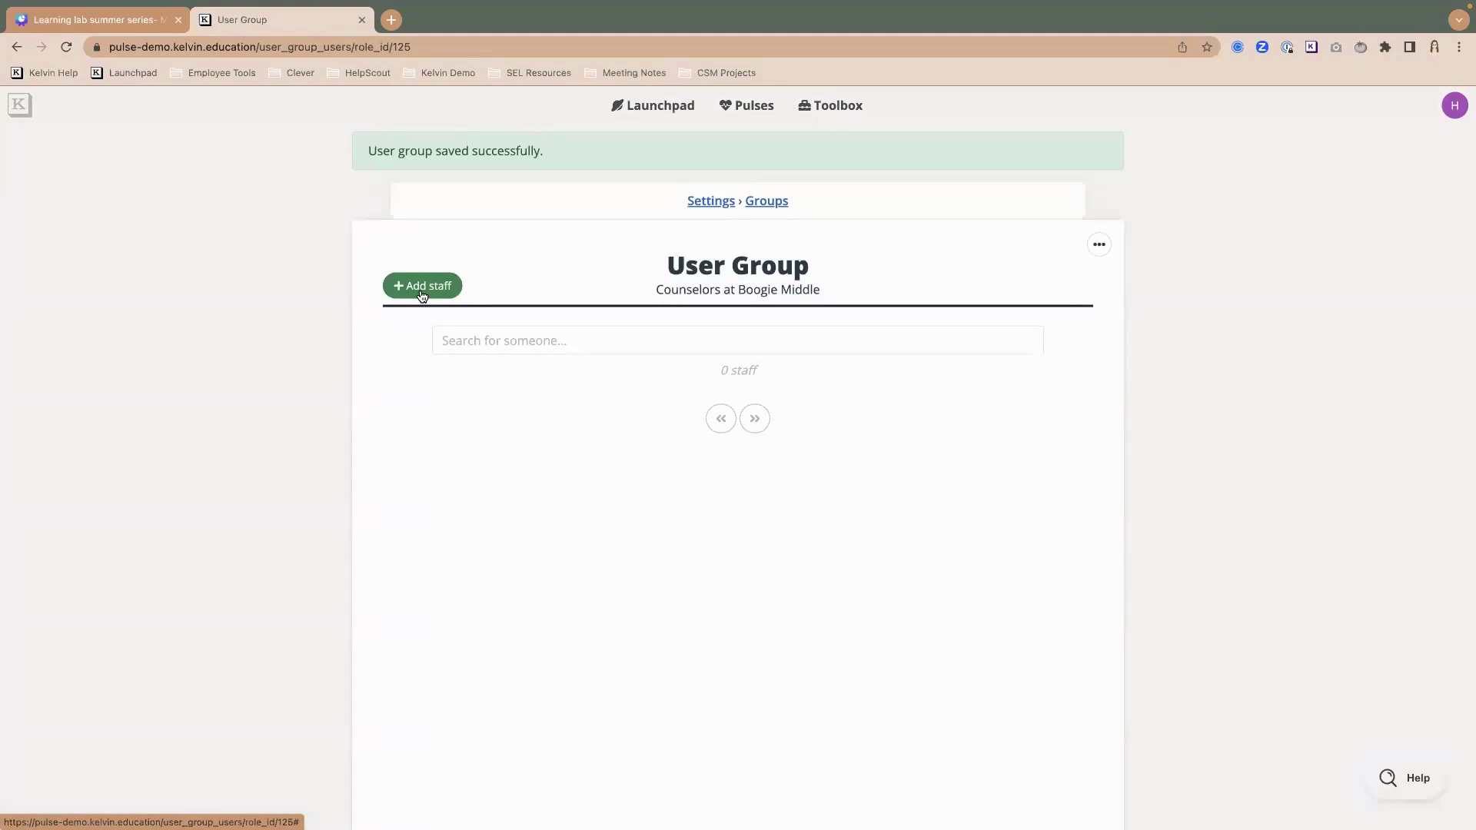
View the group's extra options and staff import page, then return to the group
{"action": "left_click", "coordinate": [1099, 246]}
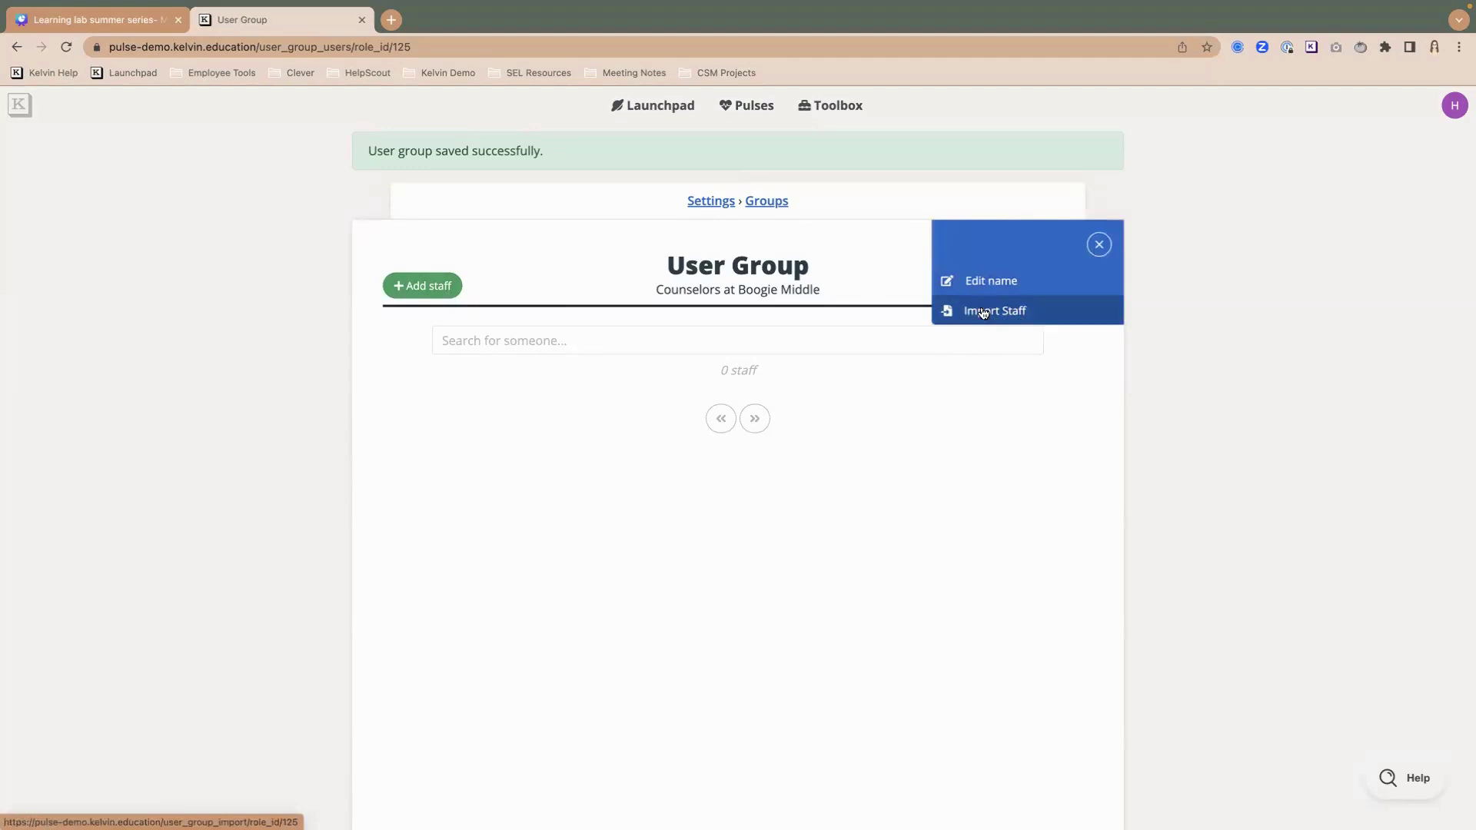
{"action": "left_click", "coordinate": [1031, 318]}
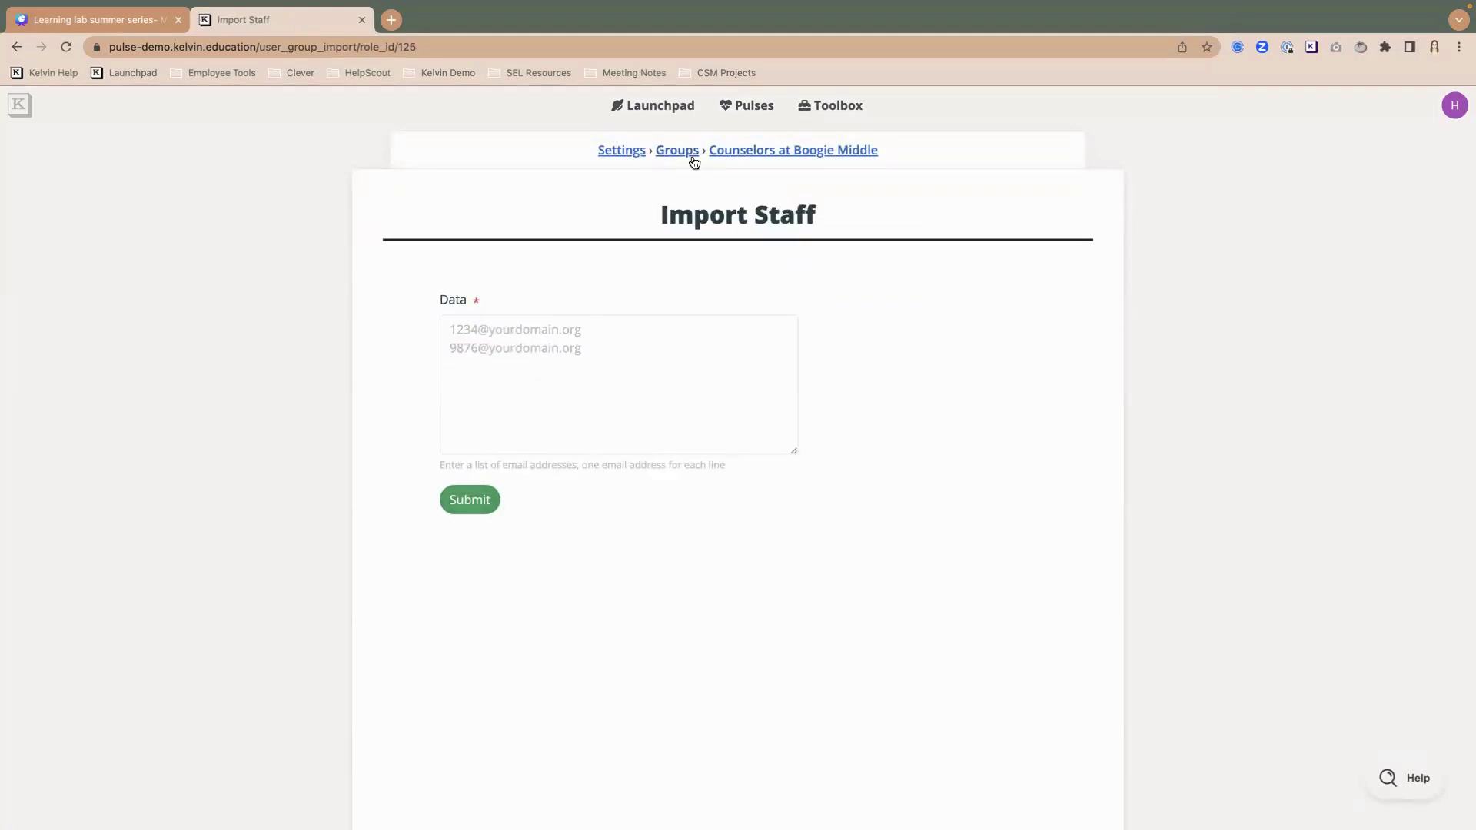
{"action": "left_click", "coordinate": [16, 47]}
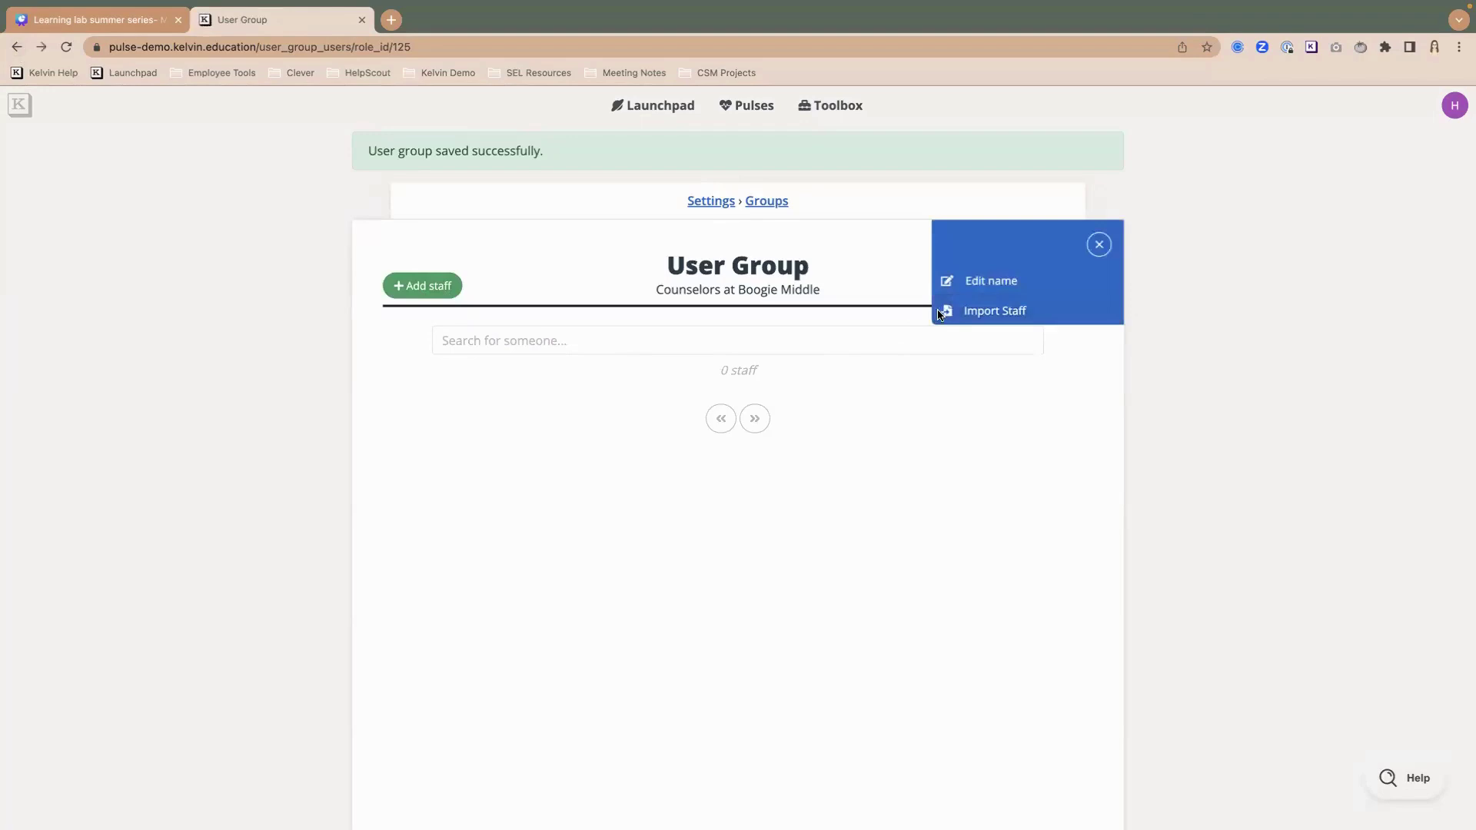
{"action": "left_click", "coordinate": [1099, 244]}
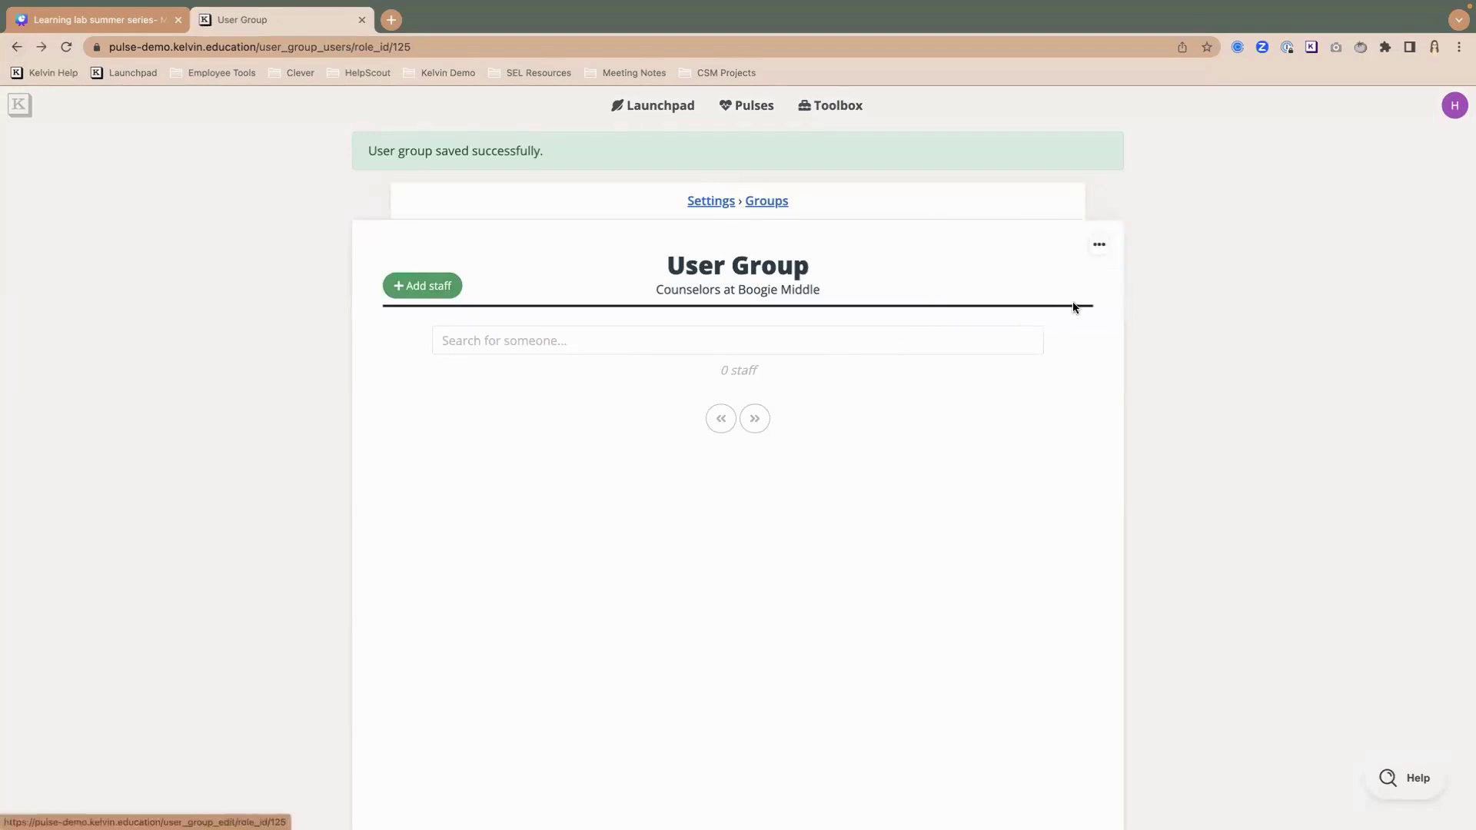
Pick two staff members from the Users list and add them, bringing the group to 2 staff
{"action": "left_click", "coordinate": [452, 287]}
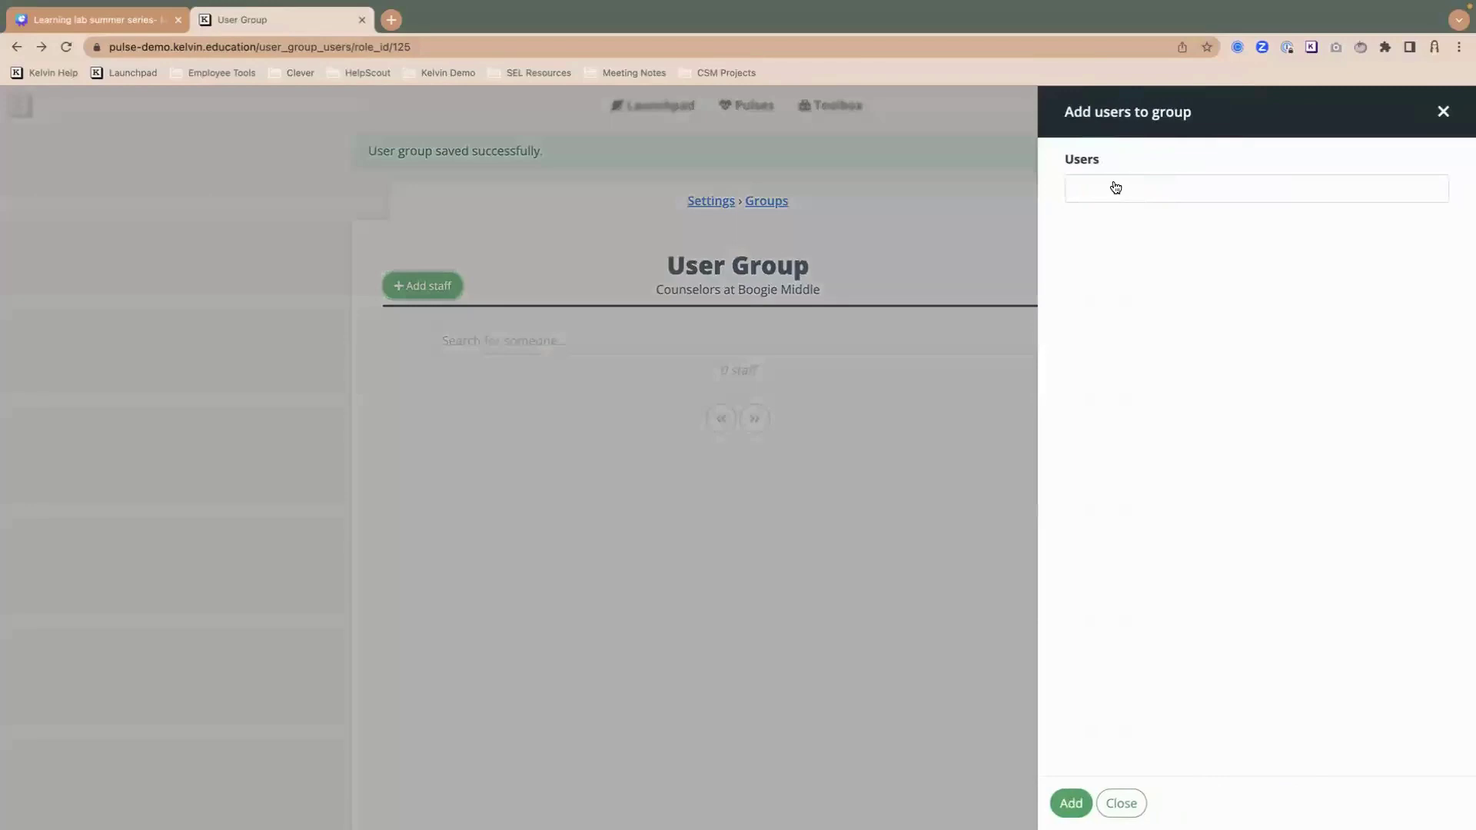
{"action": "left_click", "coordinate": [1115, 187]}
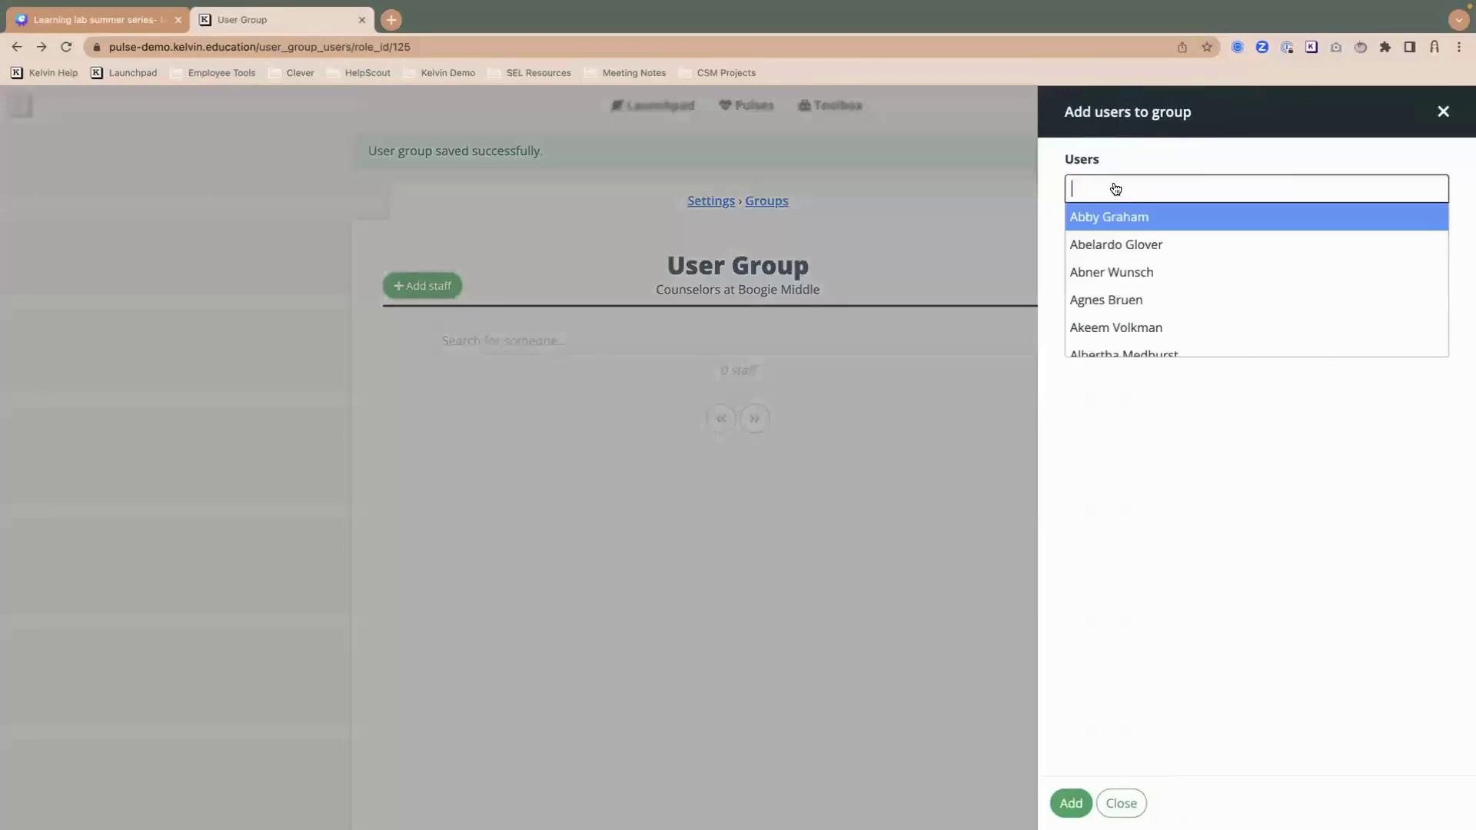
{"action": "scroll", "coordinate": [1167, 251], "scroll_direction": "down", "scroll_amount": 1}
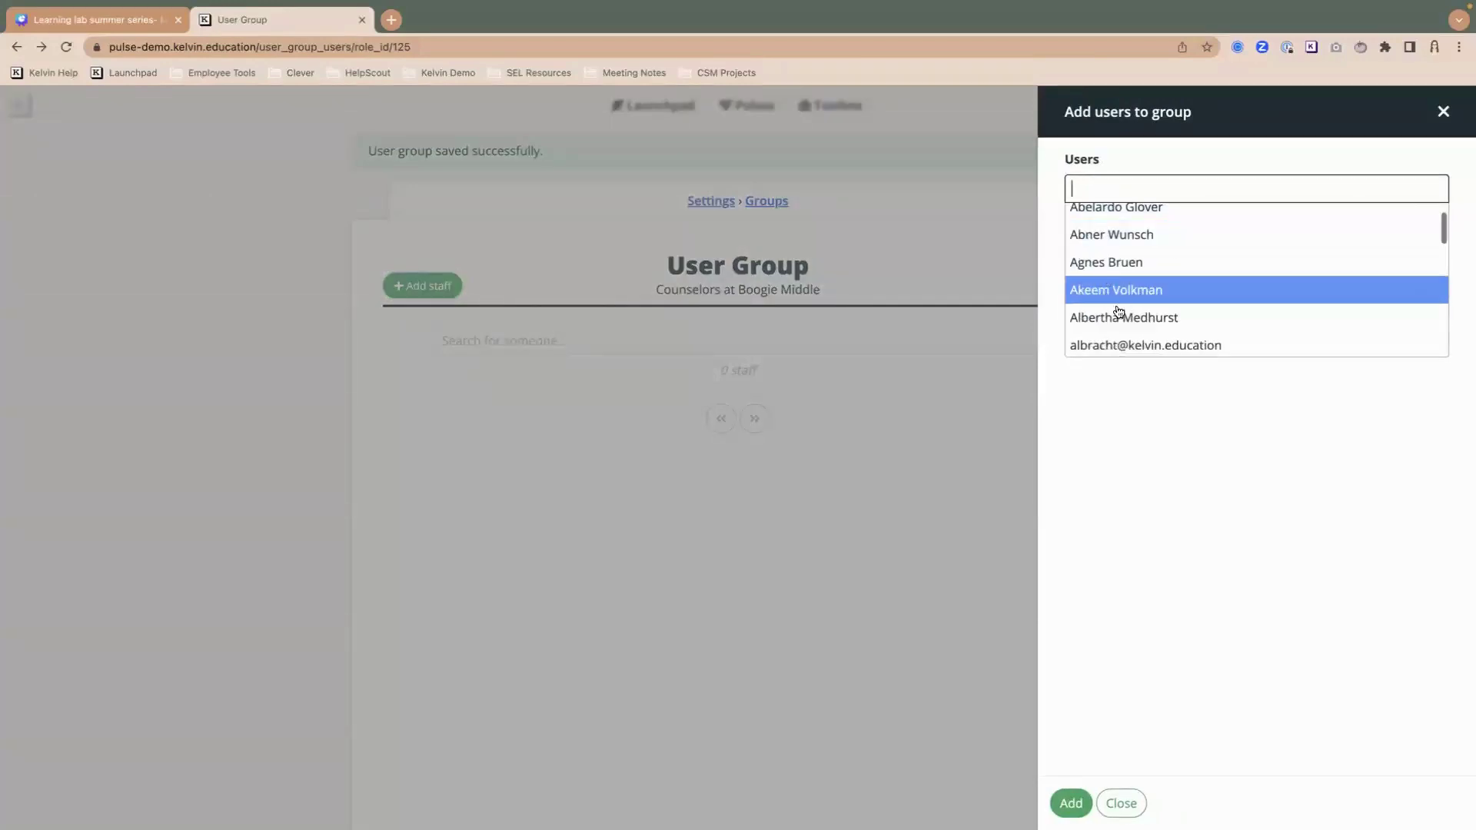
{"action": "scroll", "coordinate": [1112, 311], "scroll_direction": "down", "scroll_amount": 5}
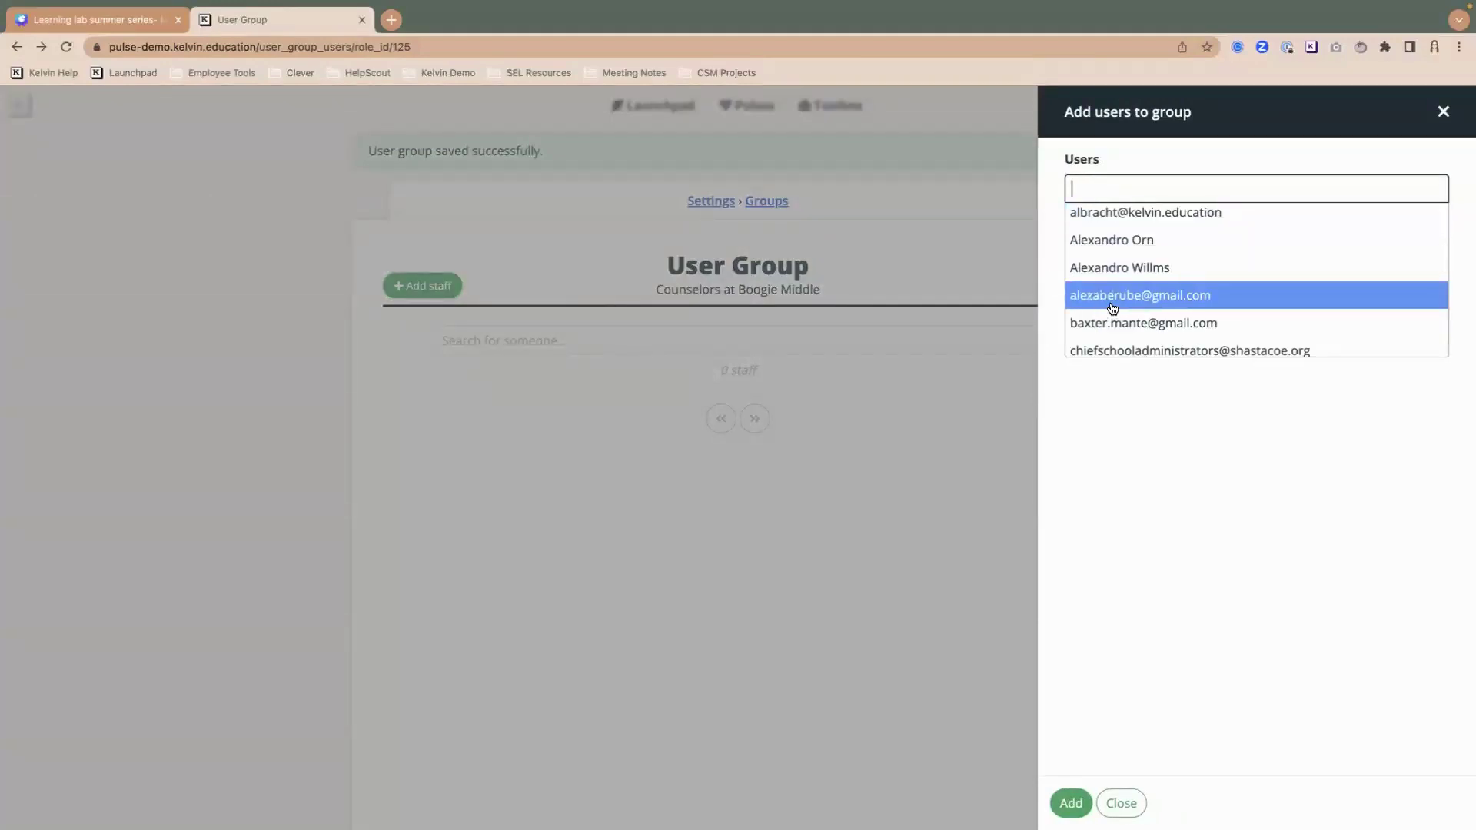
{"action": "scroll", "coordinate": [1114, 315], "scroll_direction": "down", "scroll_amount": 2}
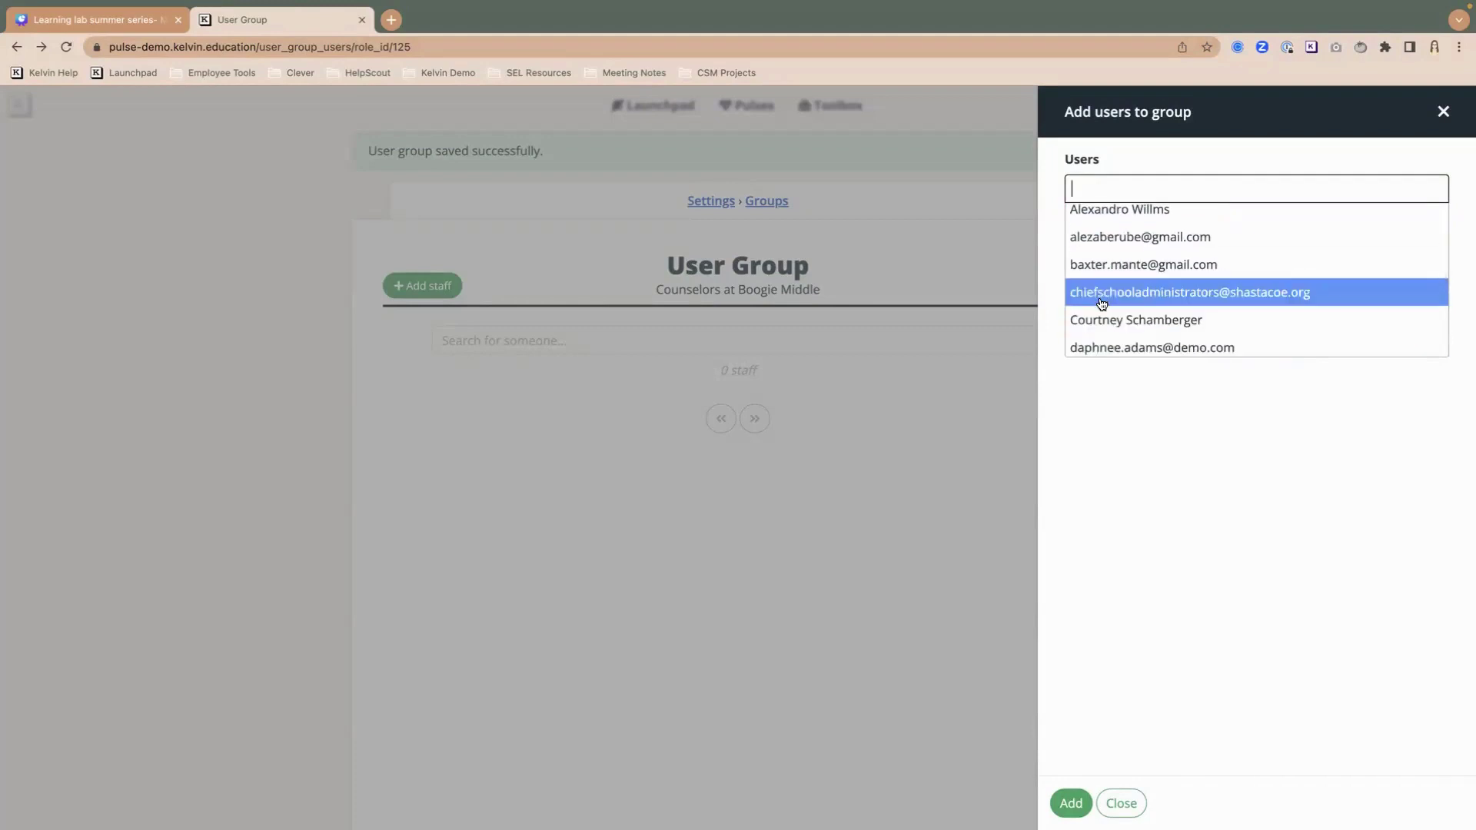
{"action": "scroll", "coordinate": [1116, 327], "scroll_direction": "down", "scroll_amount": 1}
{"action": "left_click", "coordinate": [1107, 312]}
{"action": "left_click", "coordinate": [1106, 343]}
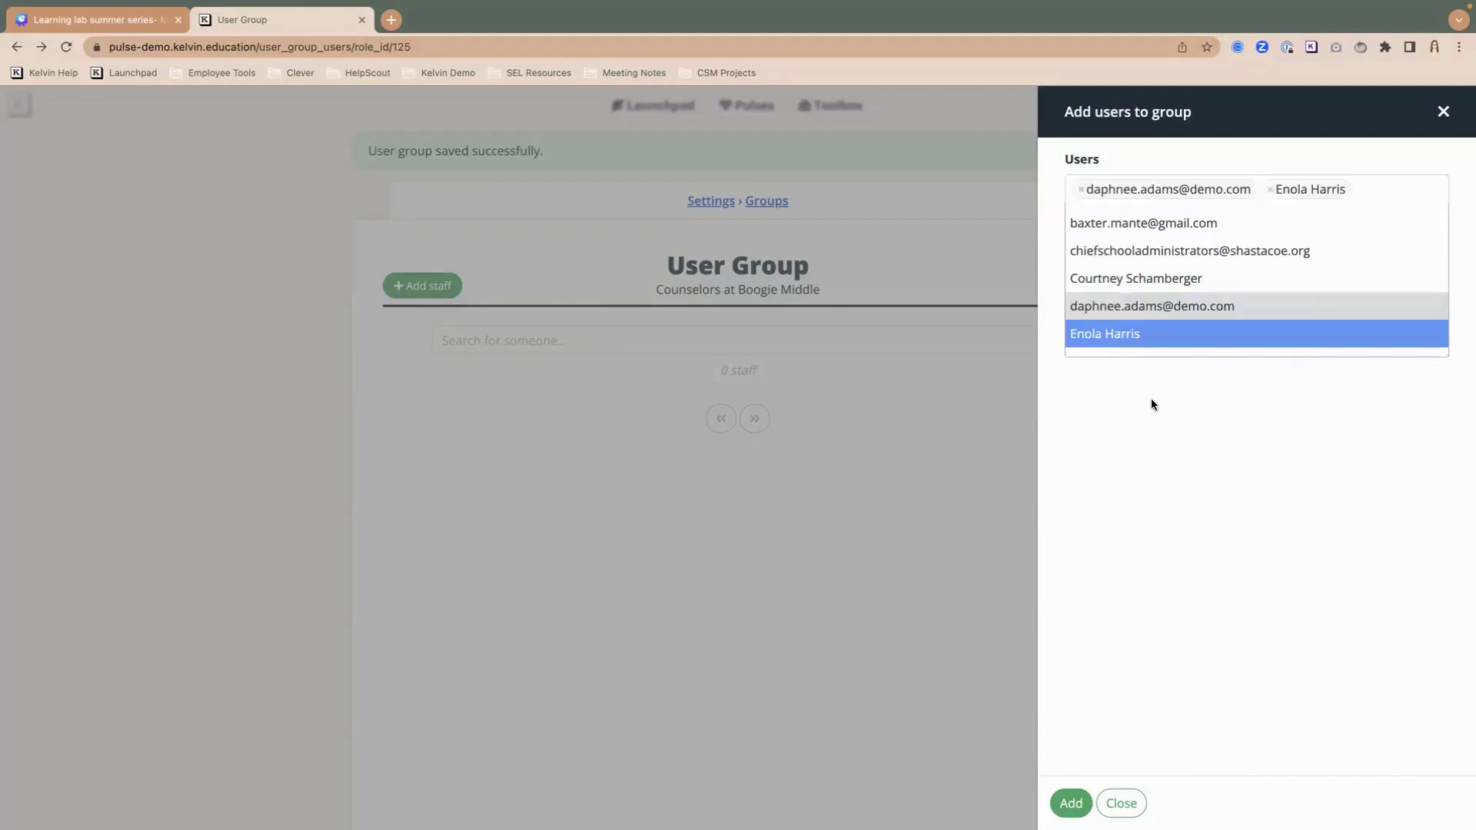
{"action": "left_click", "coordinate": [1070, 804]}
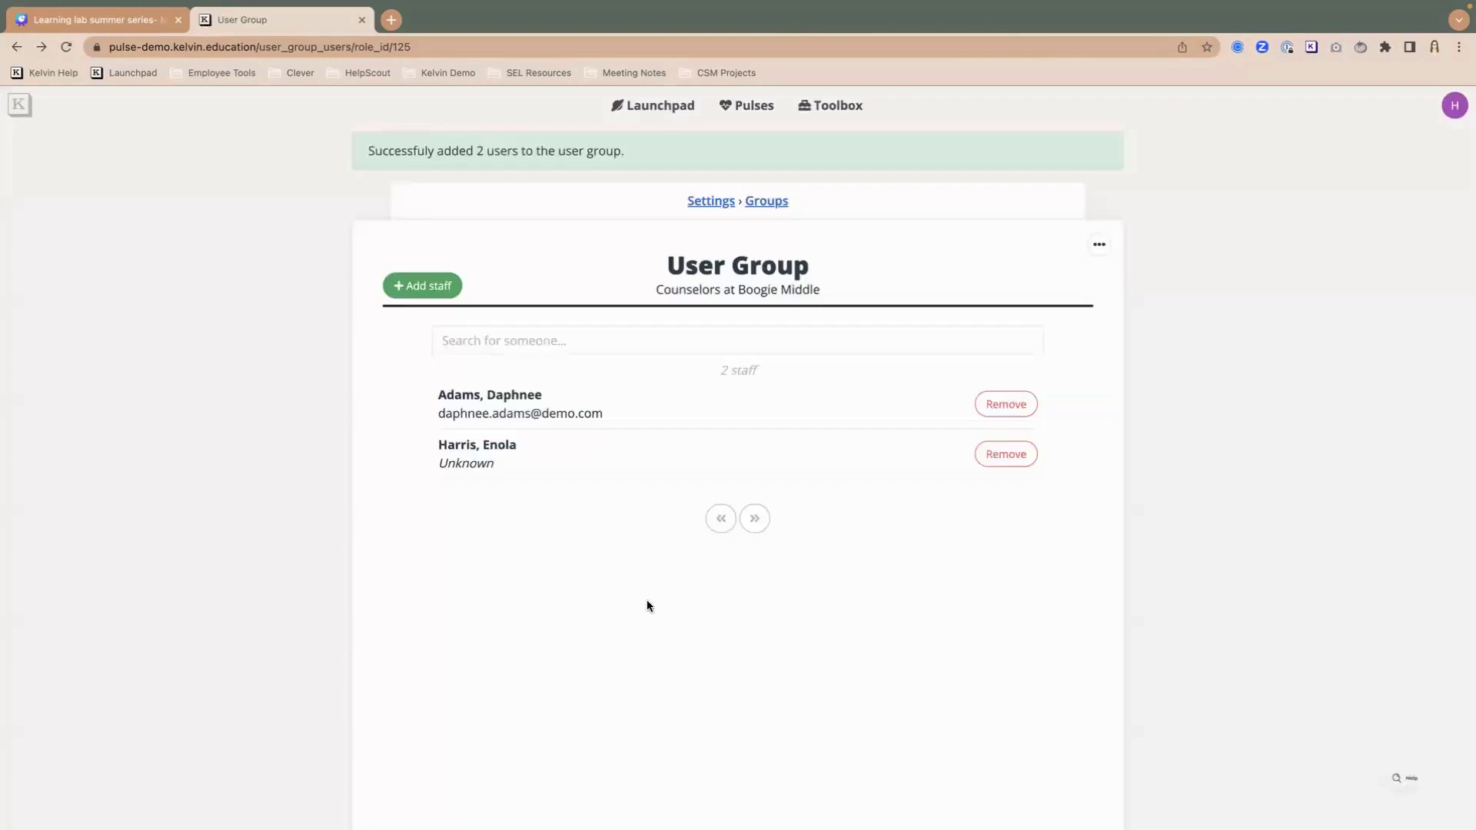